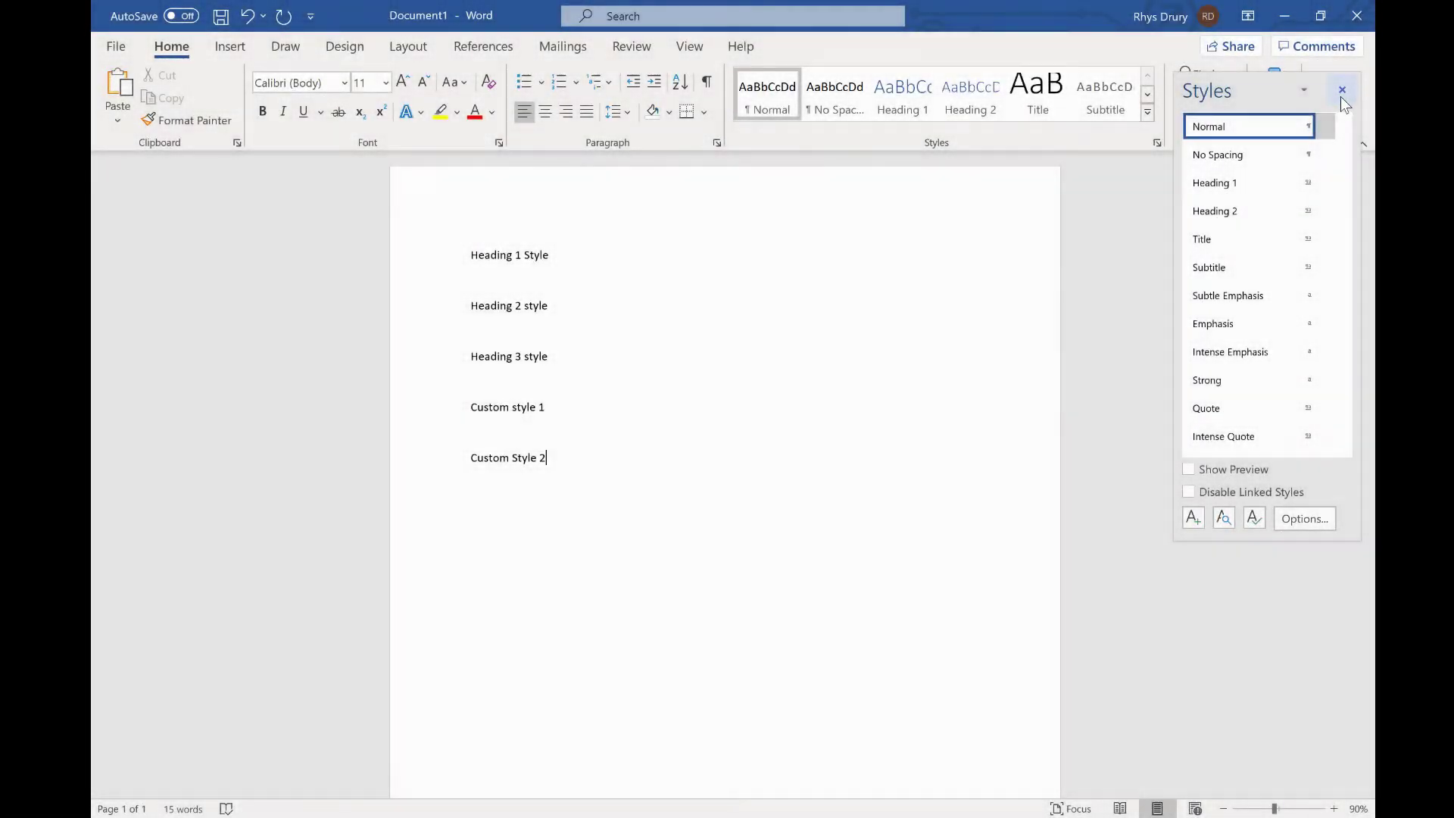
Close the Styles task pane beside the five placeholder lines
left_click(1341, 91)
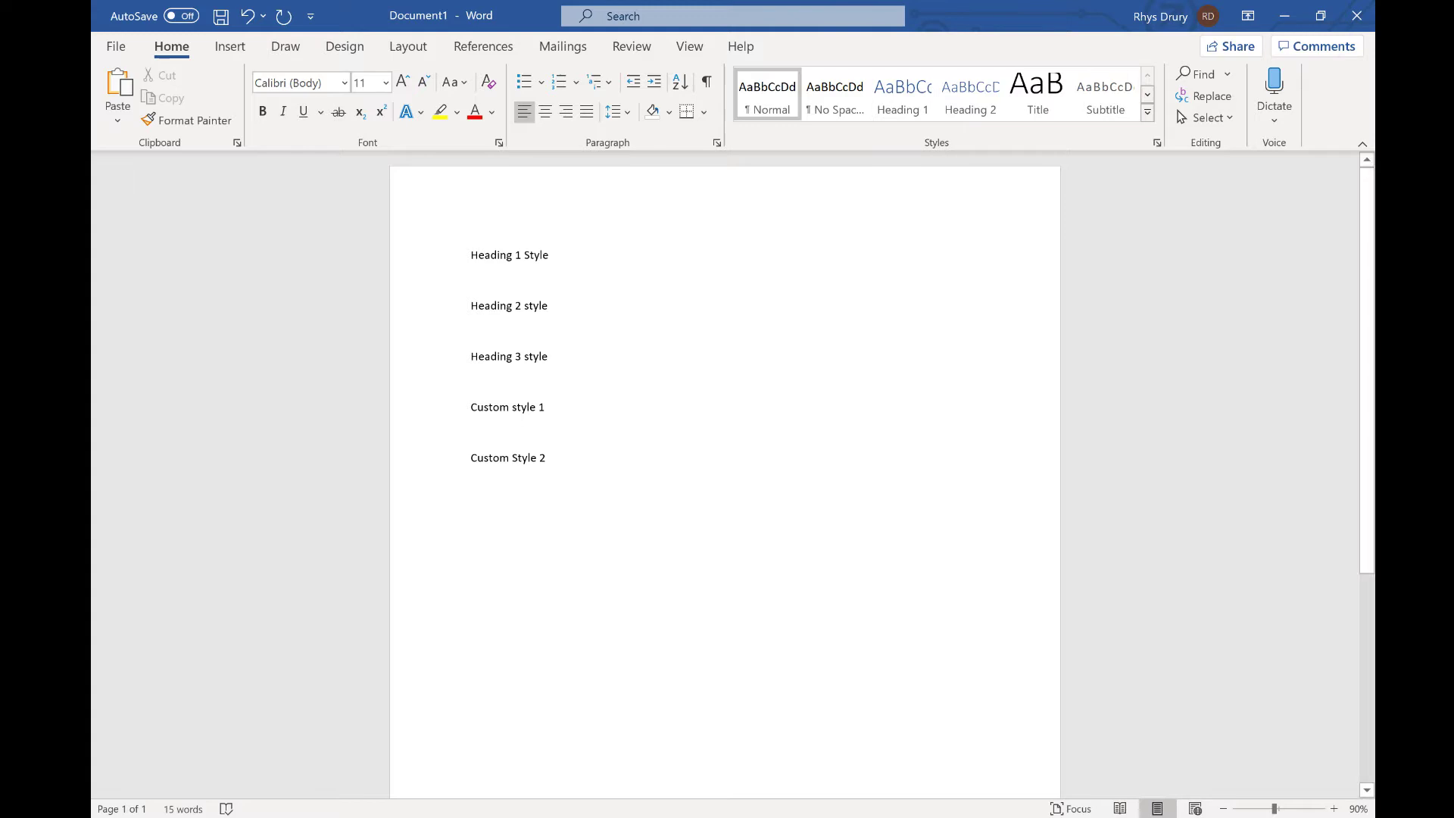
Apply Heading 1, Heading 2 and Heading 3 to the first three placeholder lines in turn
left_click(447, 255)
left_click(903, 94)
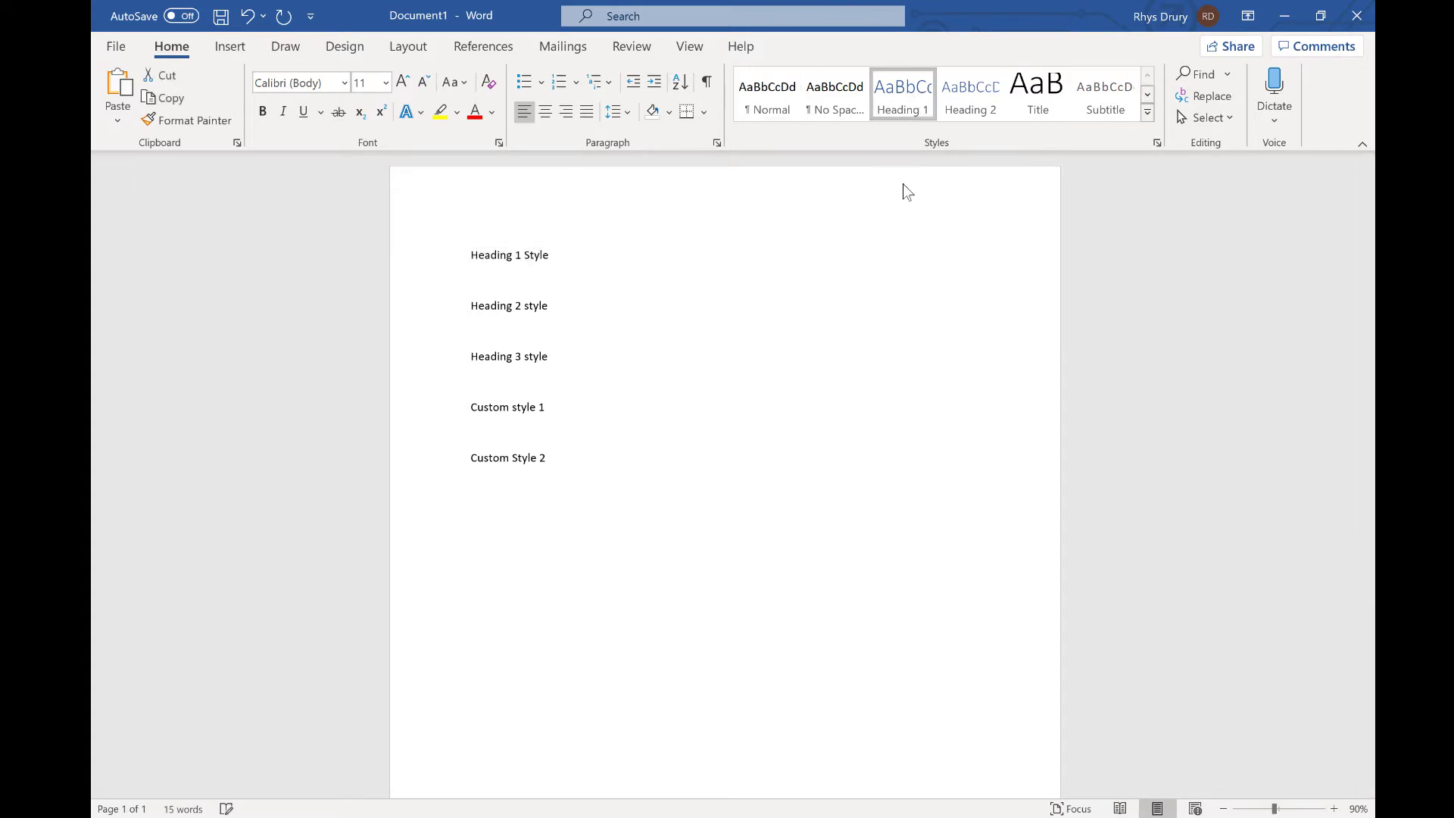
left_click(448, 318)
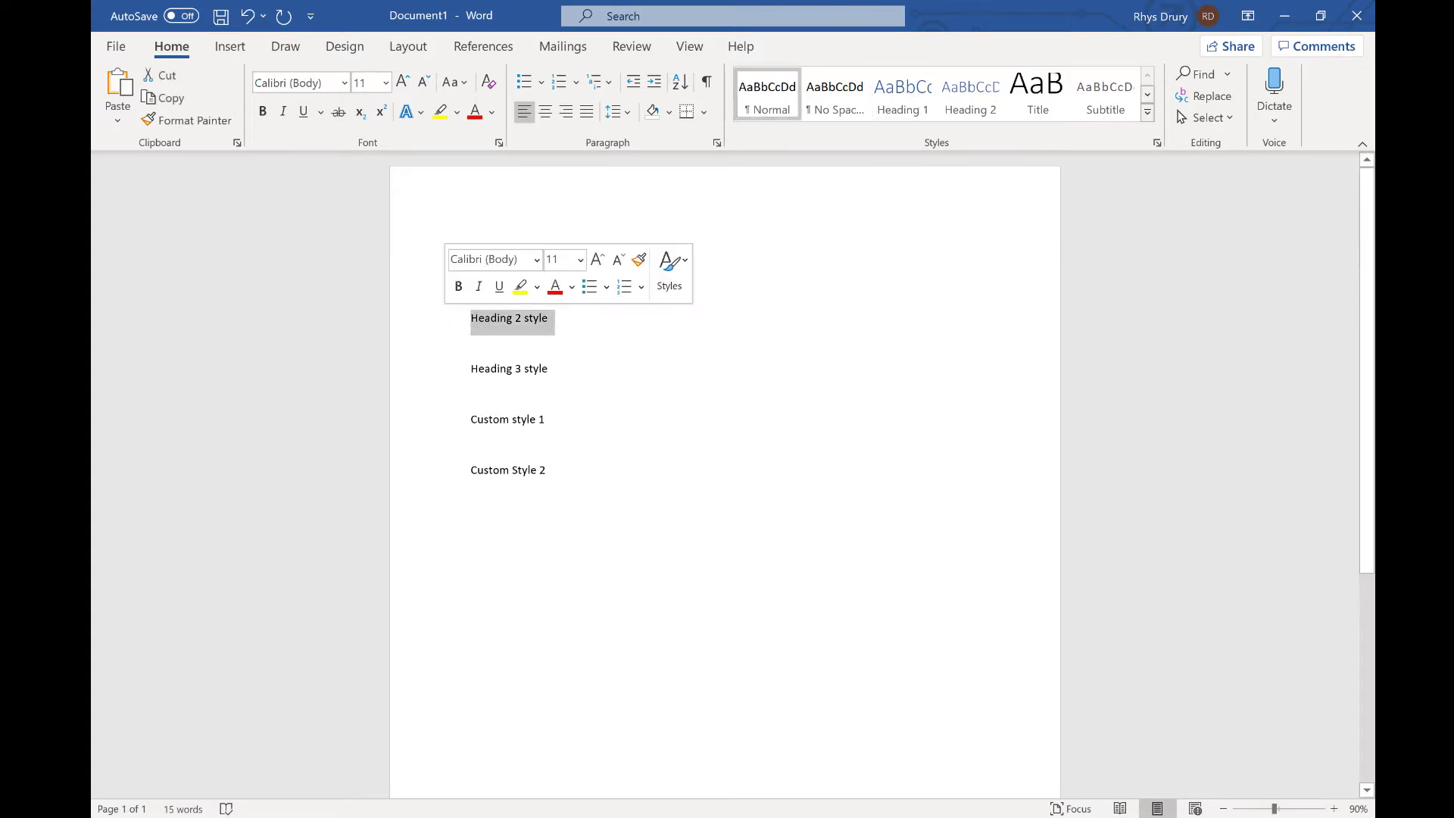
left_click(971, 100)
left_click(447, 368)
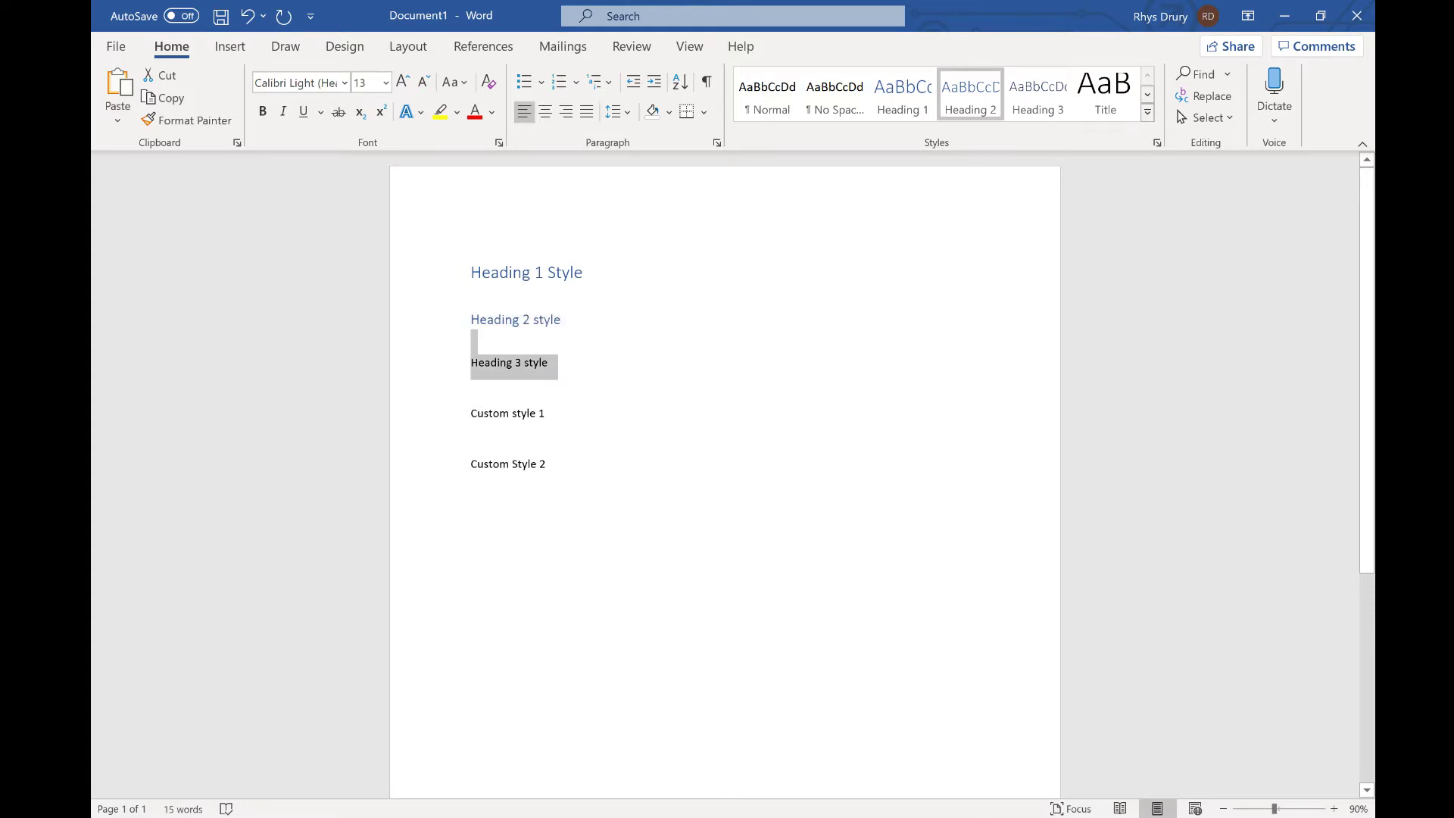
left_click(1038, 99)
left_click(805, 373)
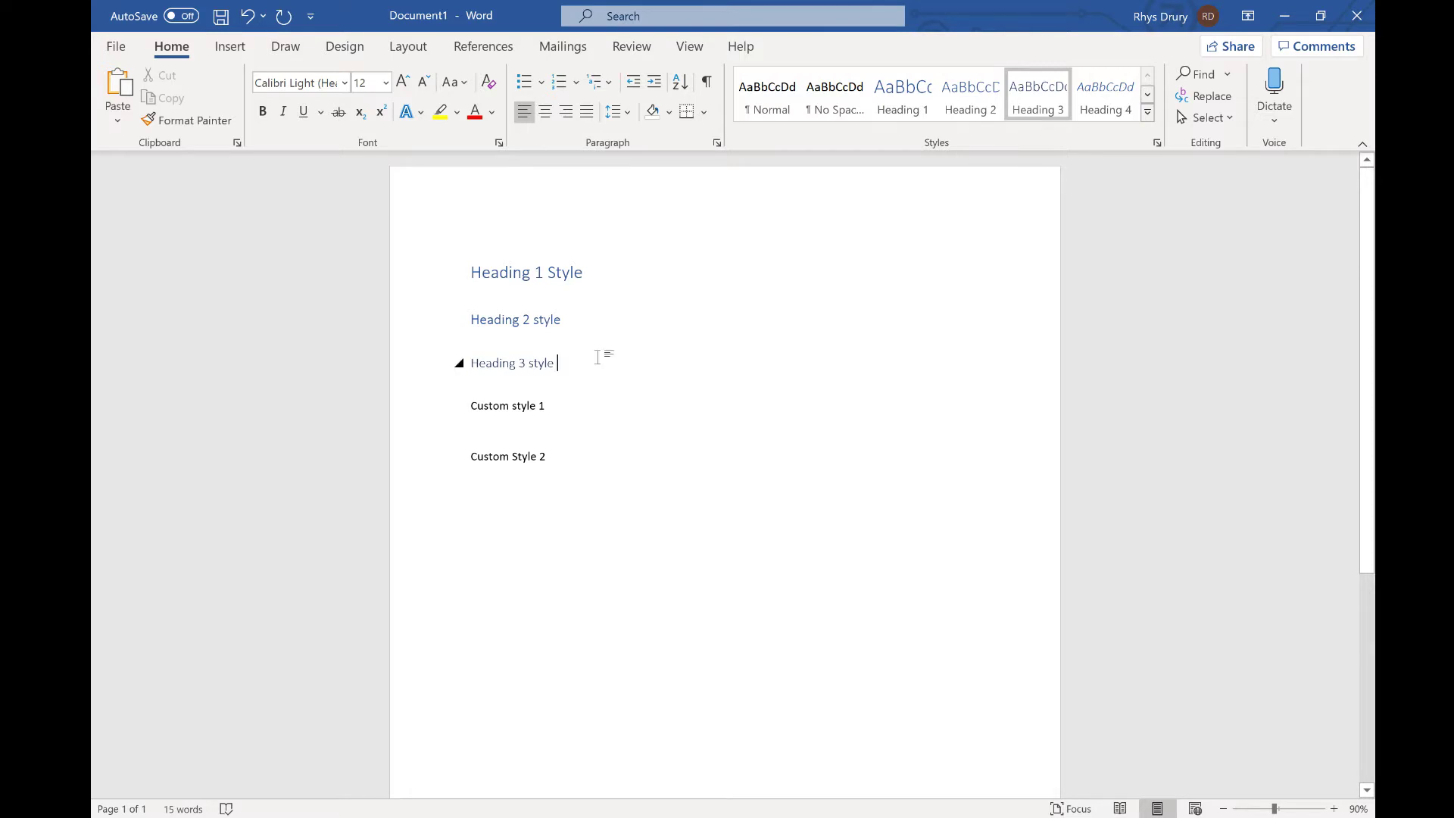
Add a 'Title' line below 'Heading 3 style', formatted bold, red and 22 pt
key("Return")
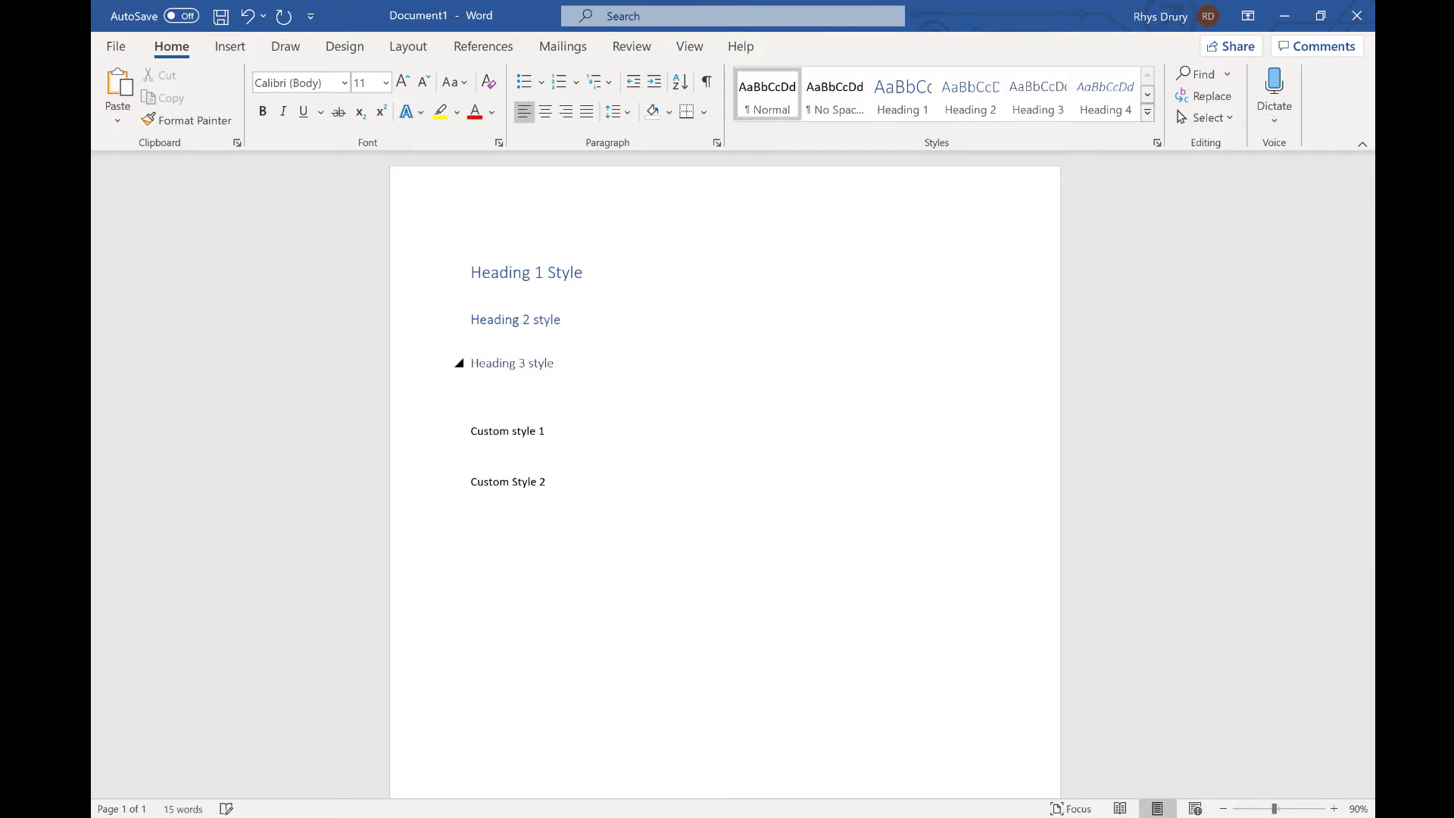
type("Title")
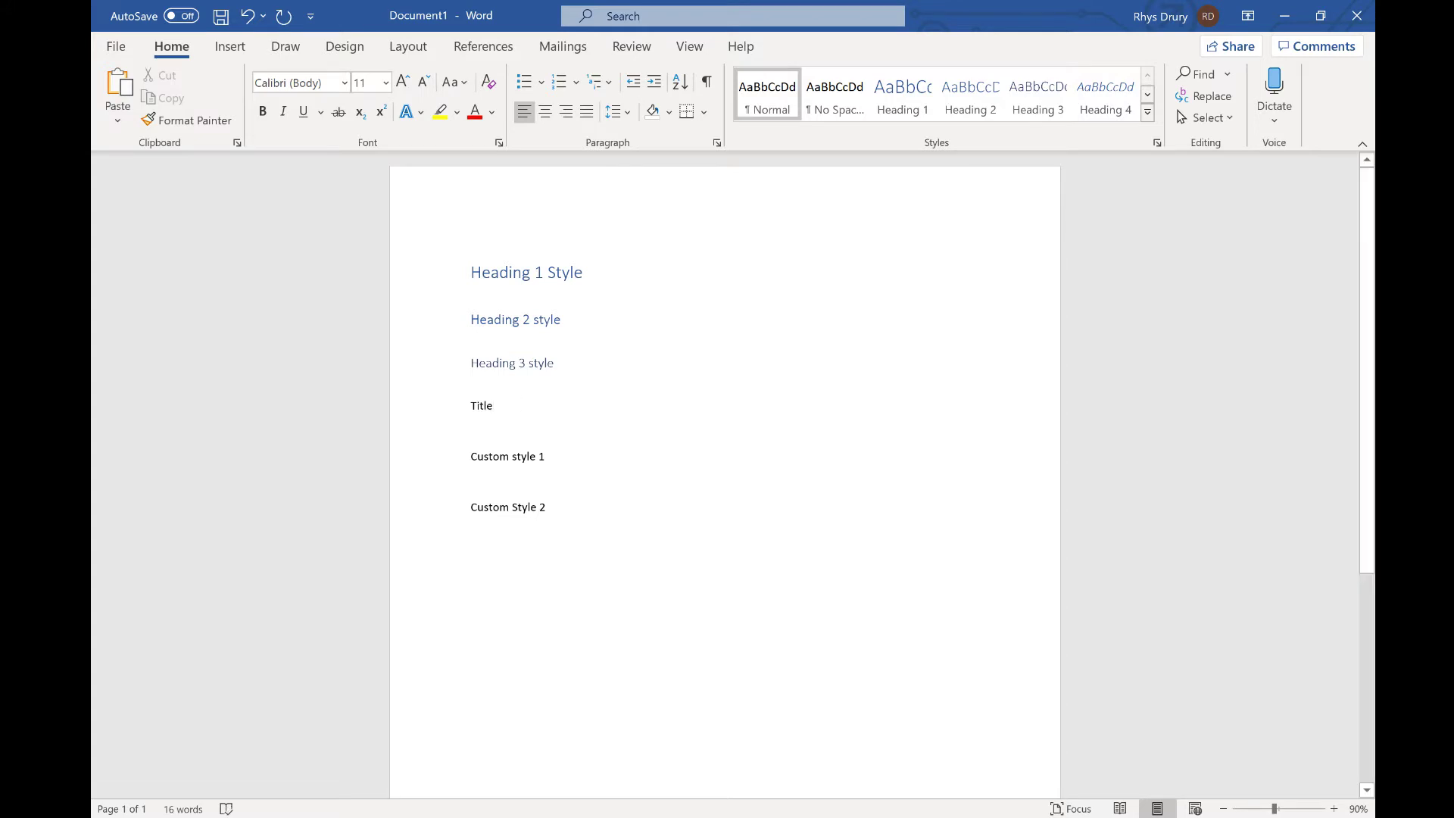
key("shift+Home")
key("ctrl+b")
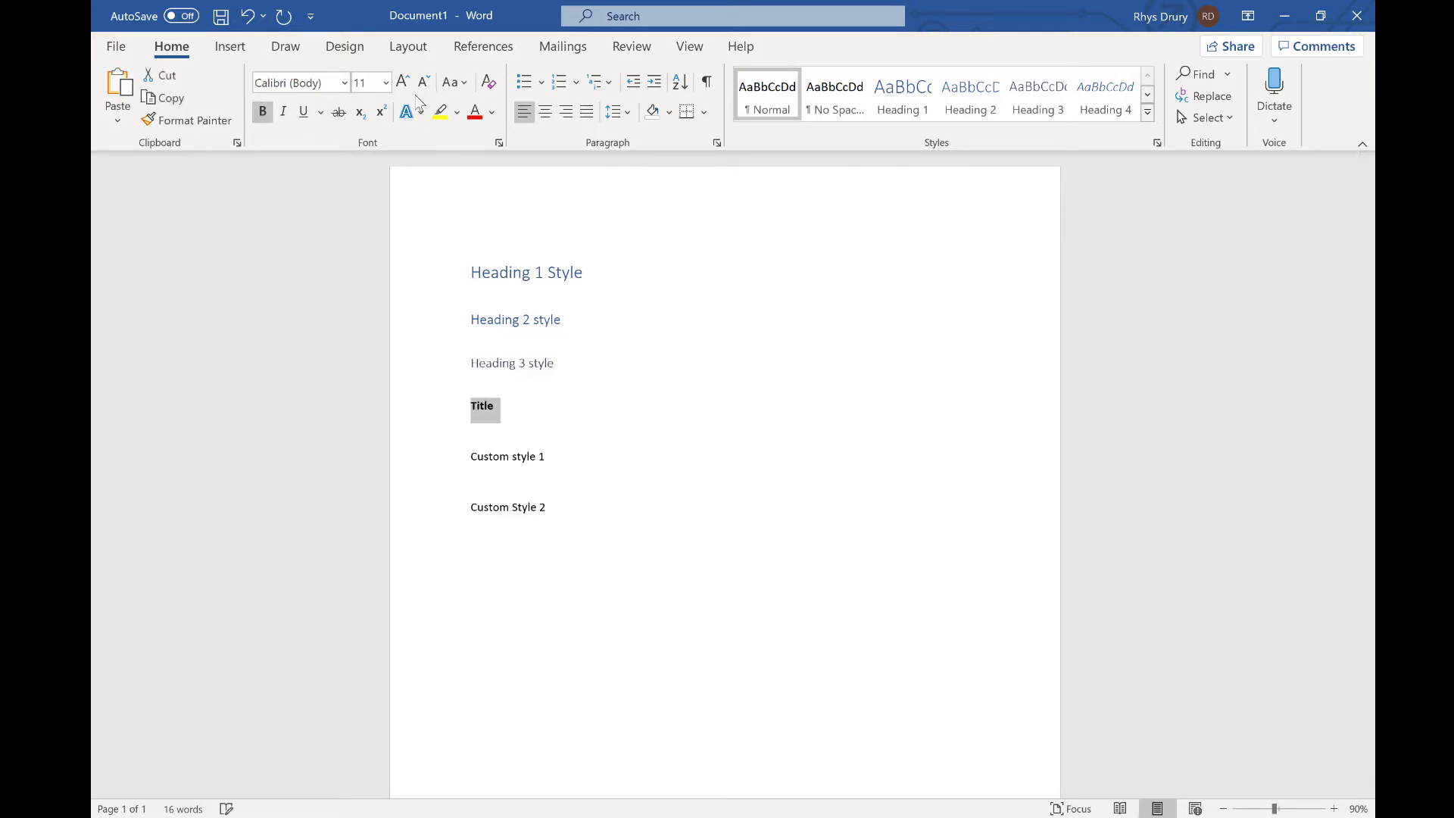
left_click(402, 81)
left_click(402, 81)
left_click(402, 81)
left_click(402, 81)
left_click(403, 81)
left_click(402, 81)
left_click(475, 111)
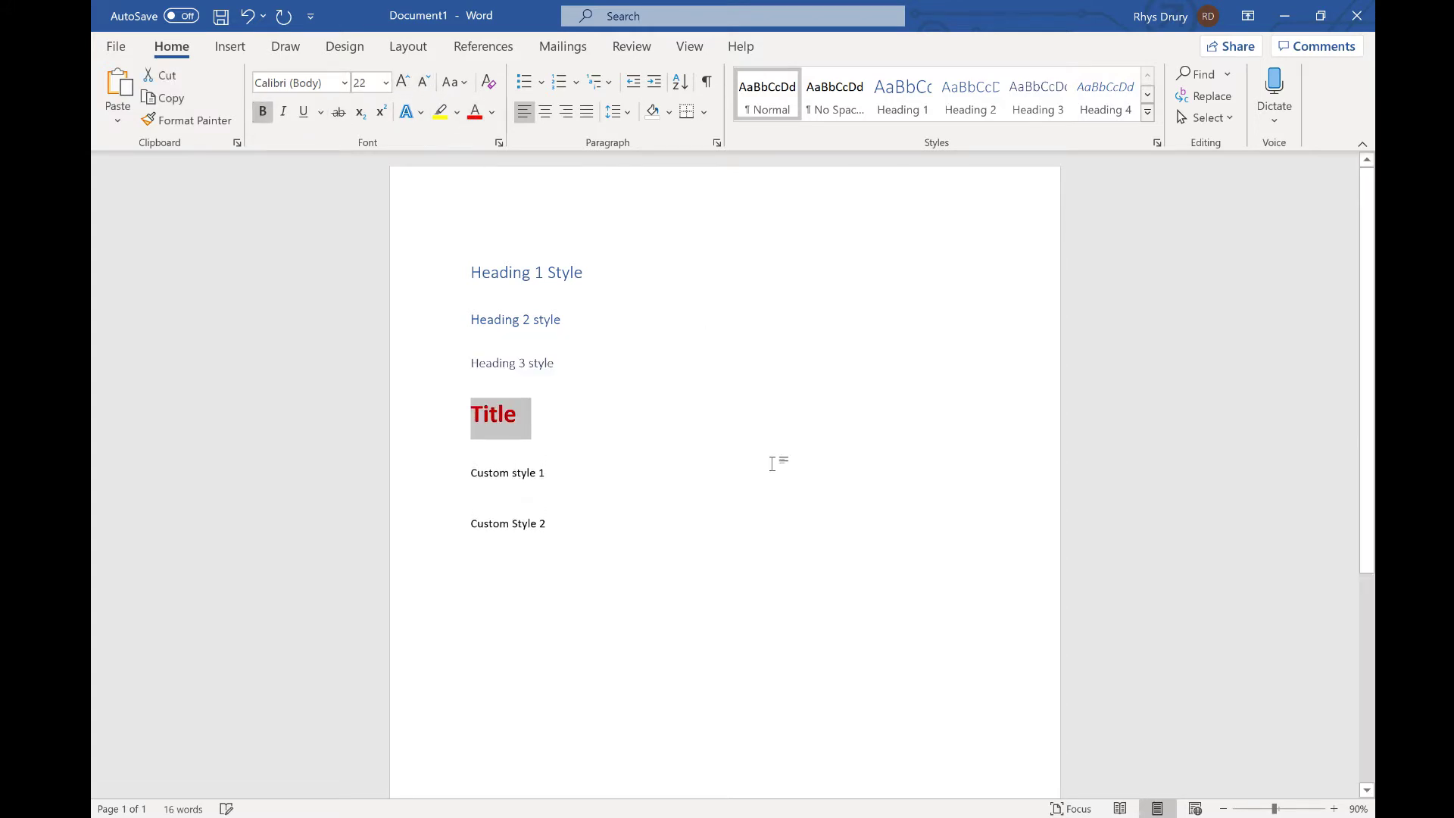
left_click(772, 464)
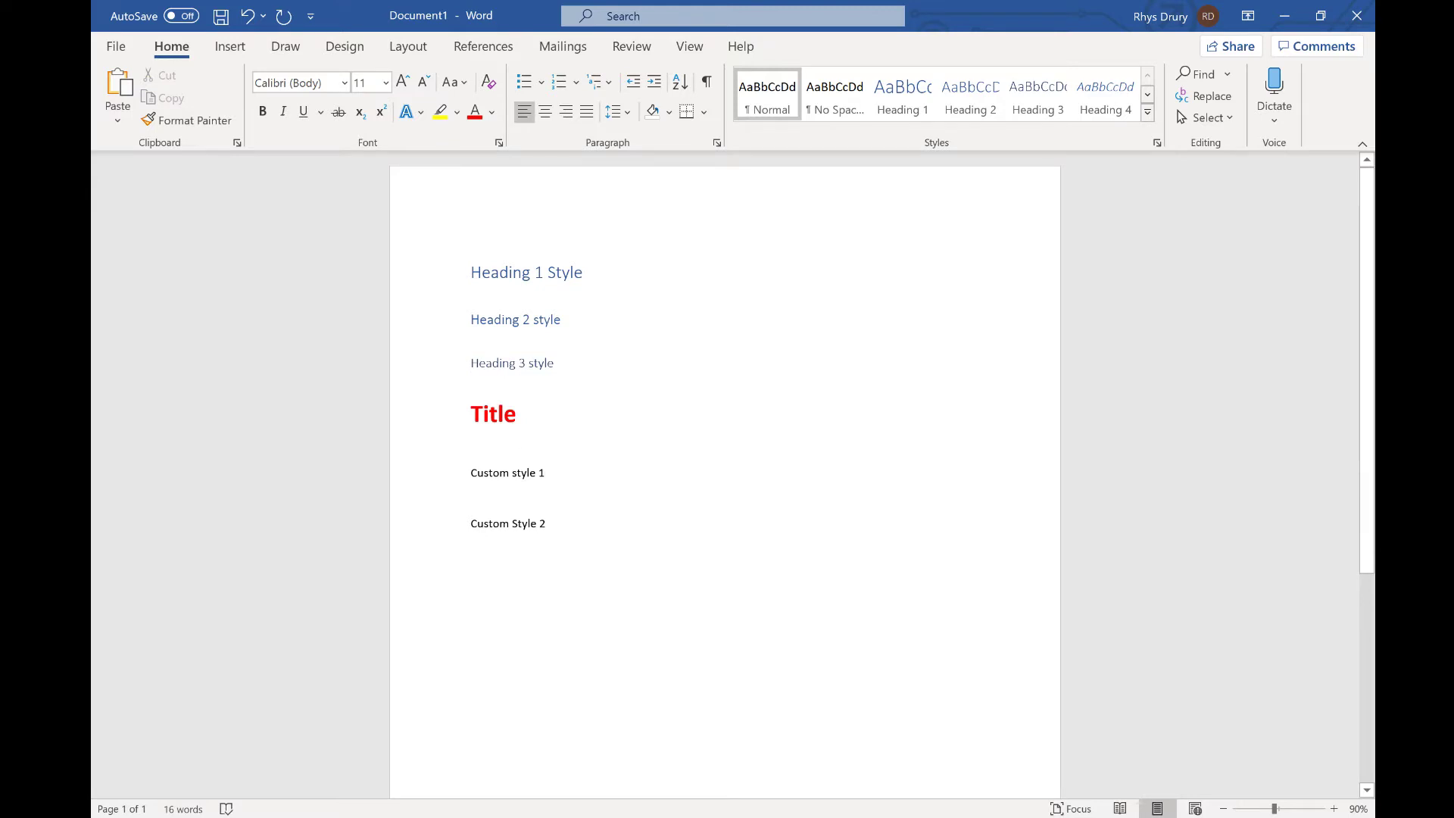
left_click(504, 449)
key("shift+Up")
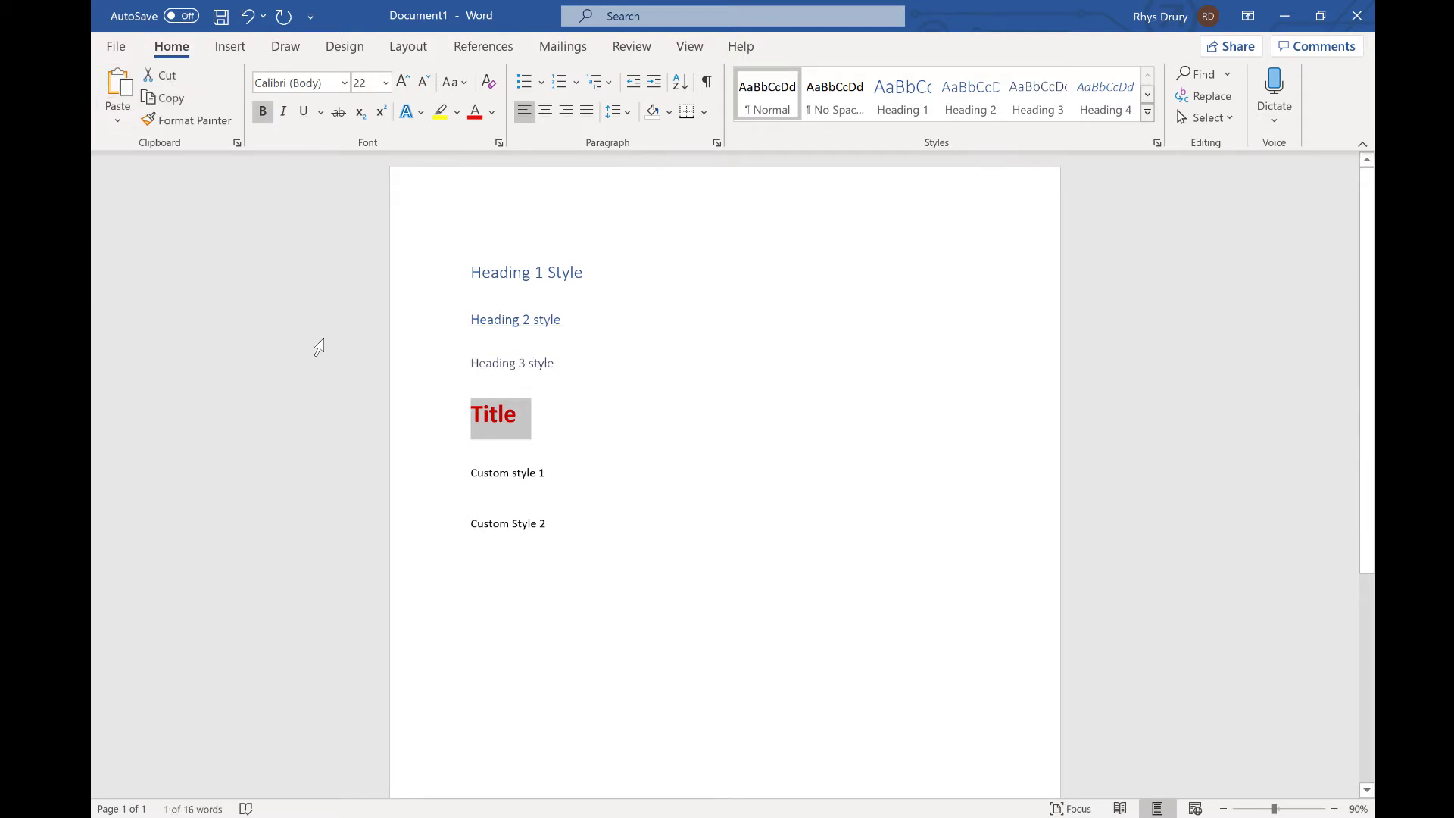
Modify the Heading 1 style to purple, bold, underlined, 24 pt Berlin Sans FB Demi
left_click(610, 434)
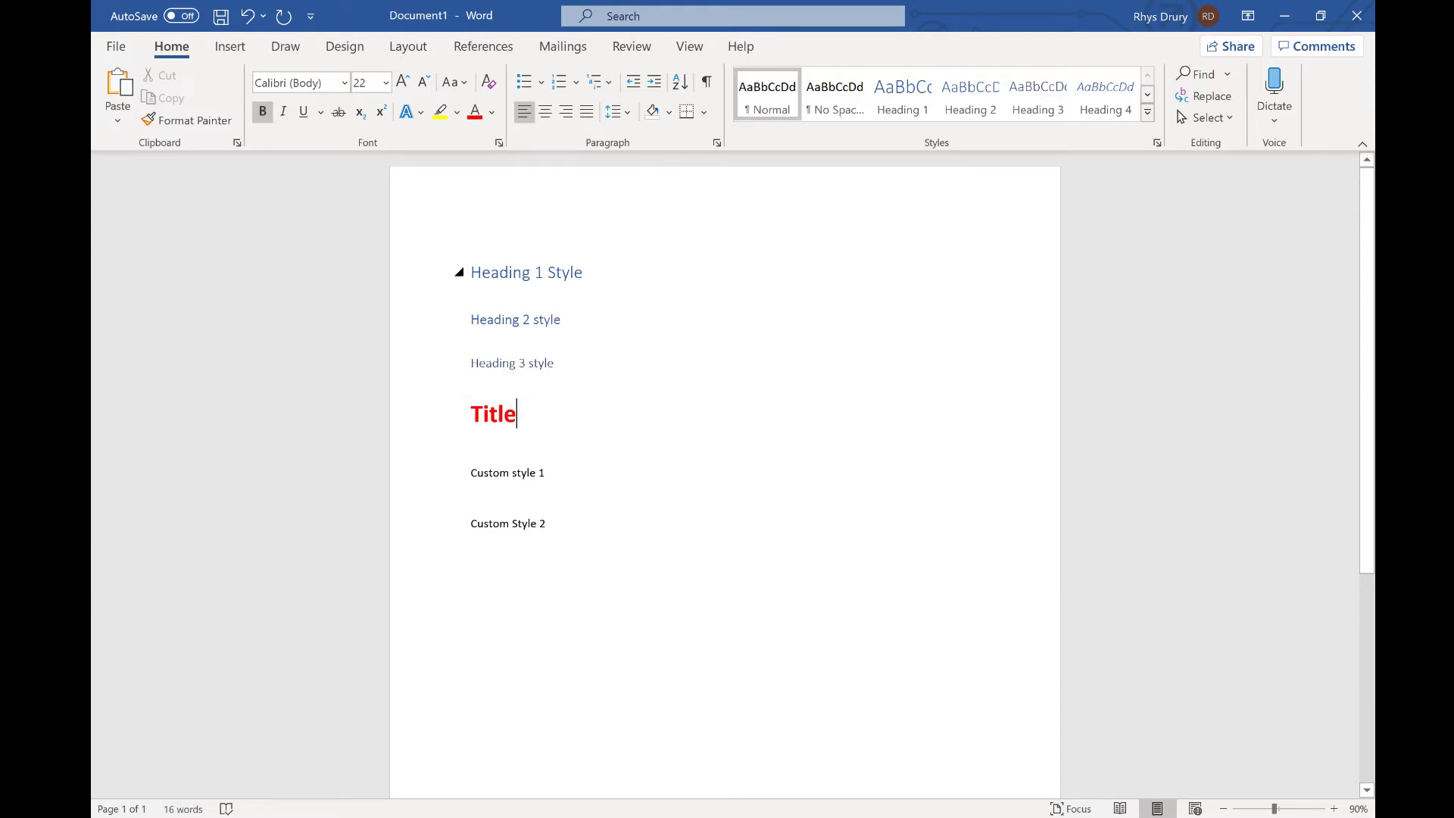
right_click(890, 113)
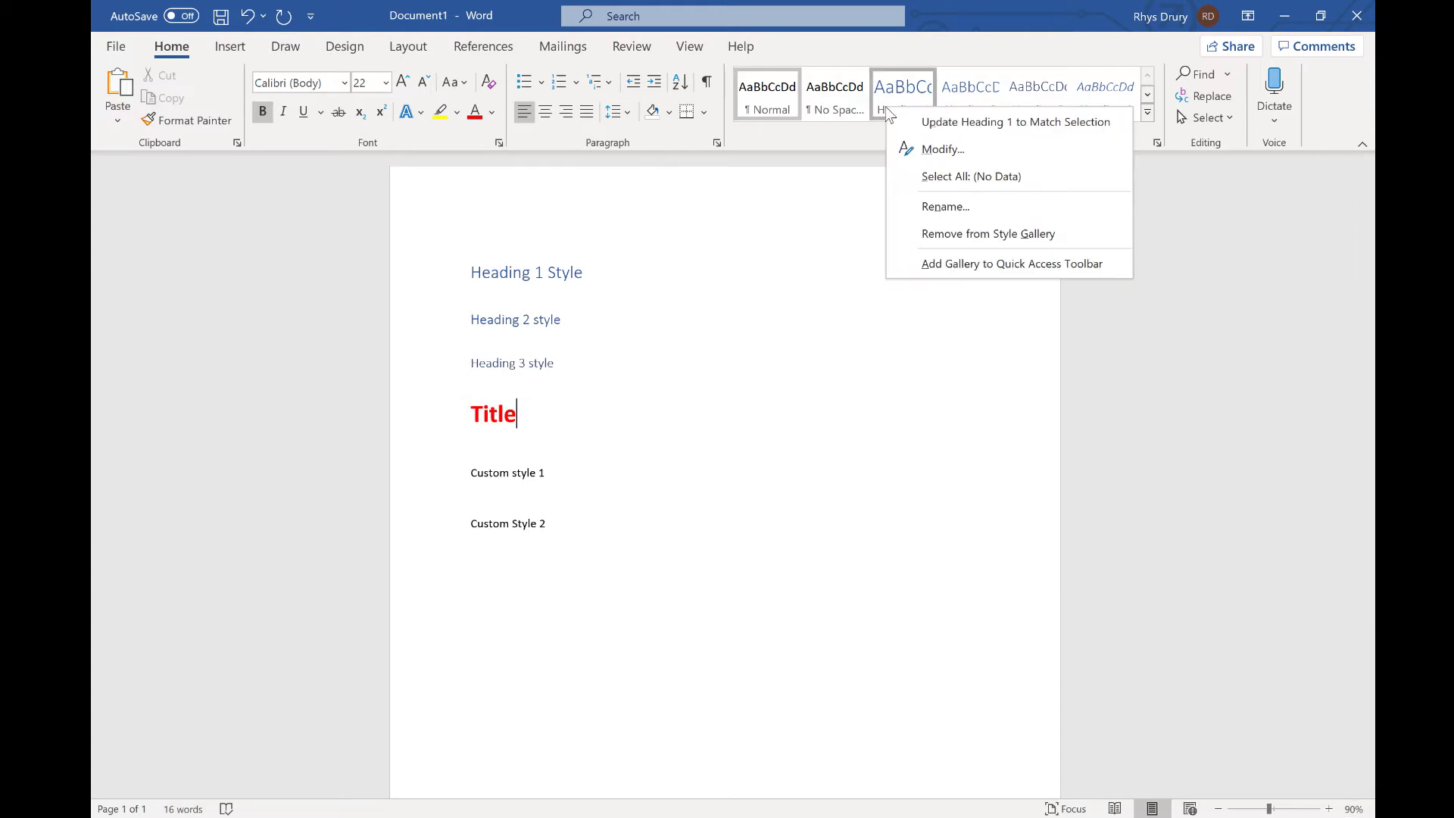
left_click(956, 146)
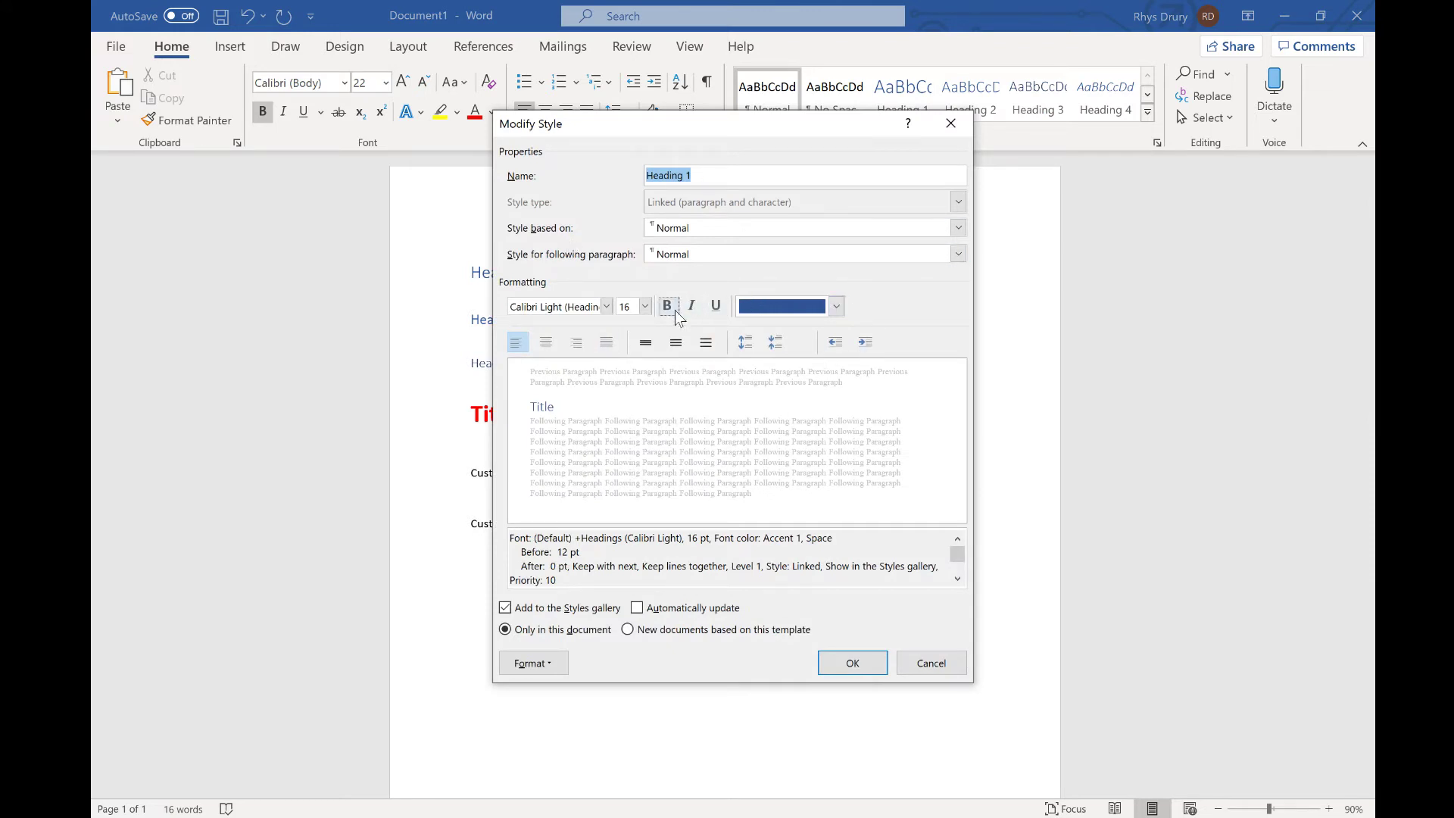
left_click(836, 306)
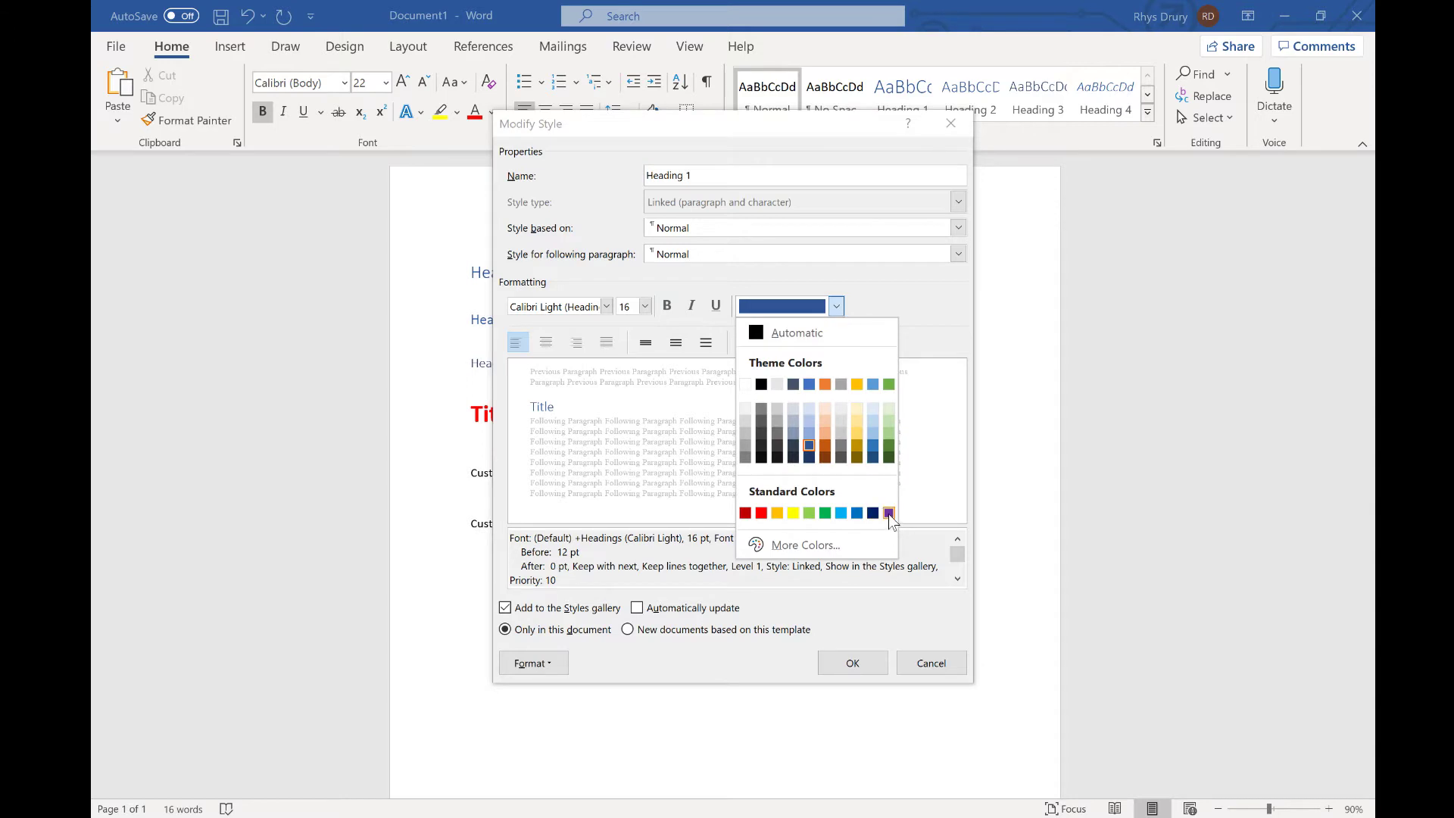
left_click(888, 511)
left_click(667, 305)
left_click(716, 305)
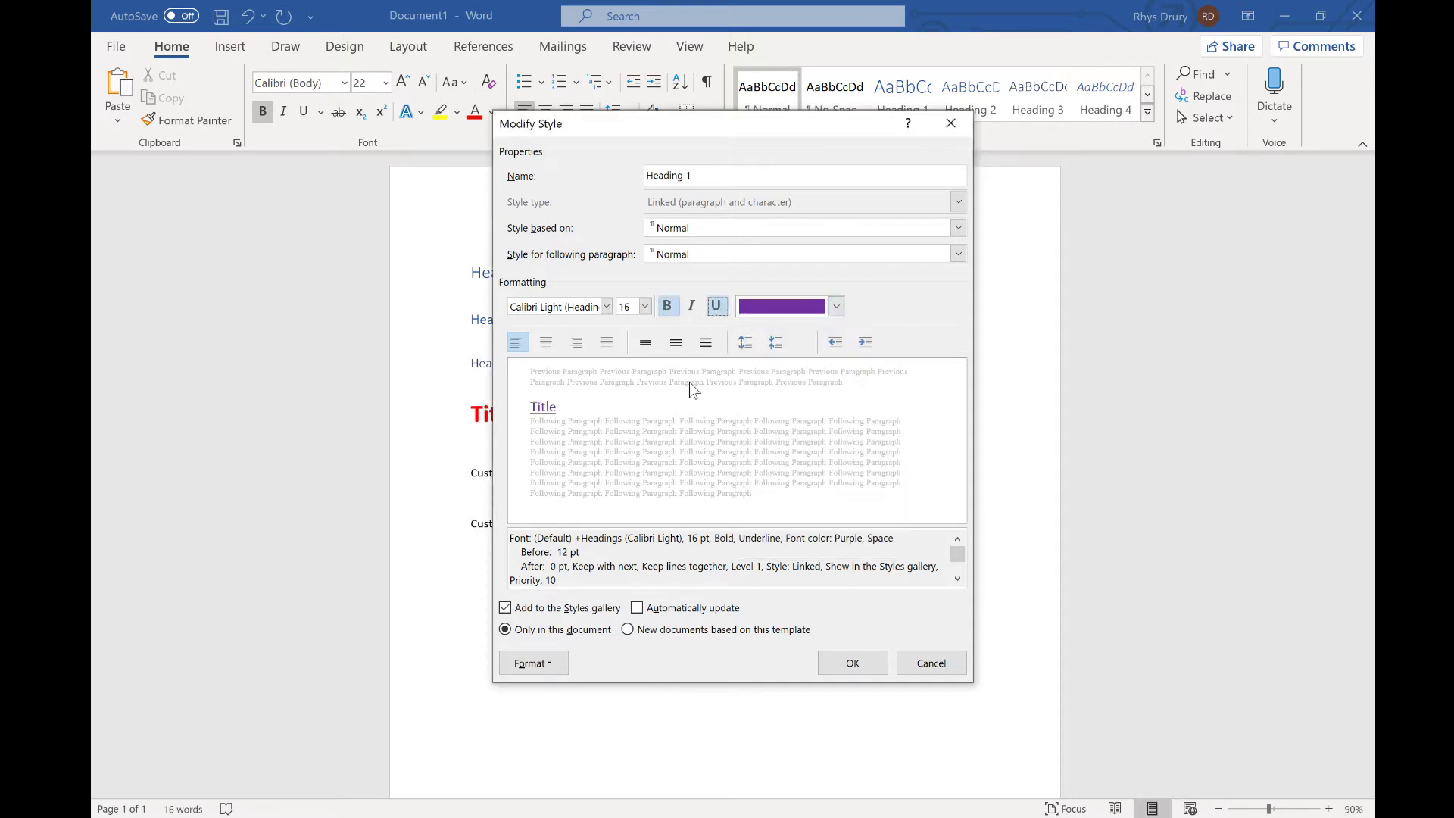
left_click(644, 308)
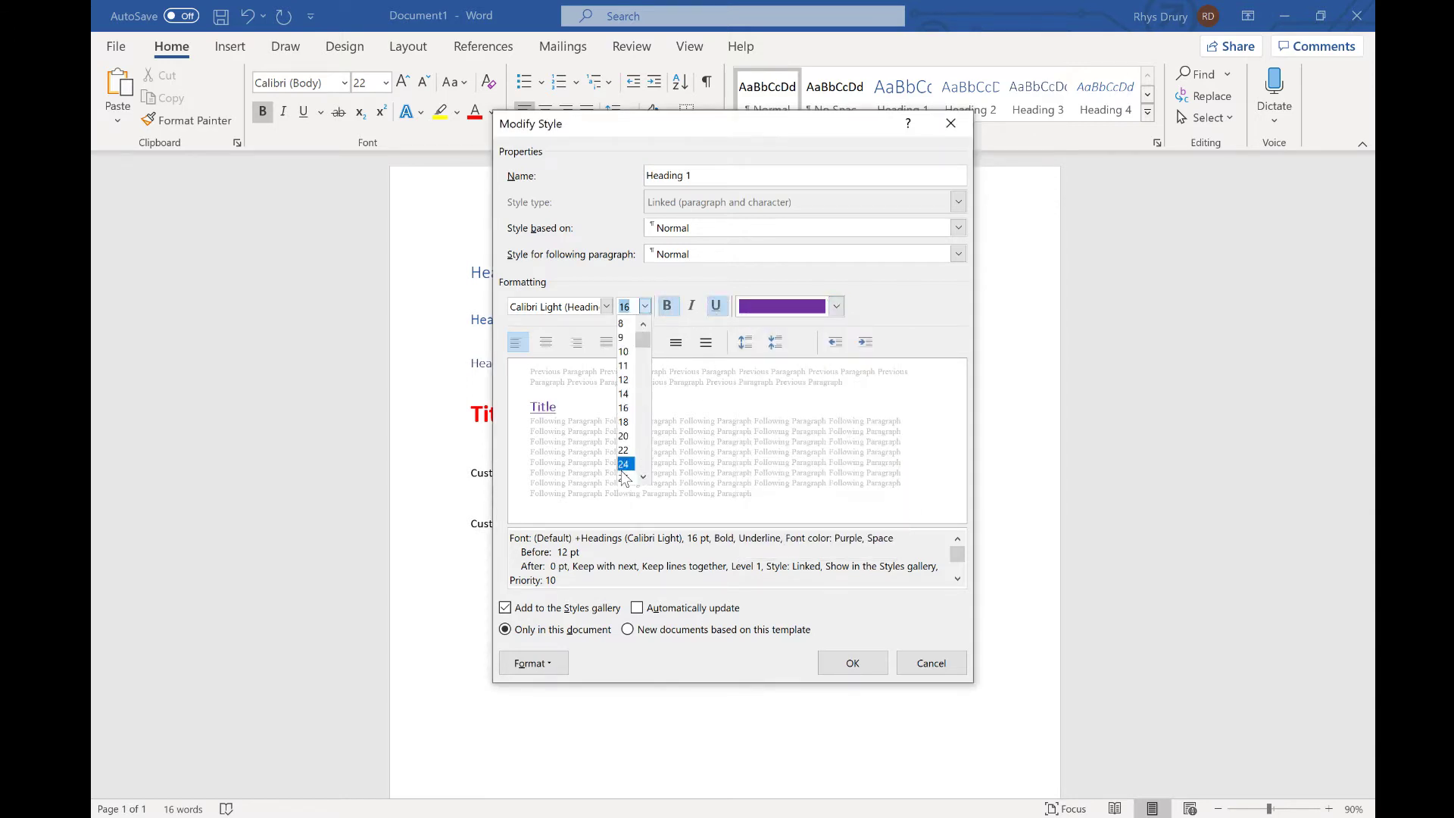
left_click(626, 470)
left_click(607, 307)
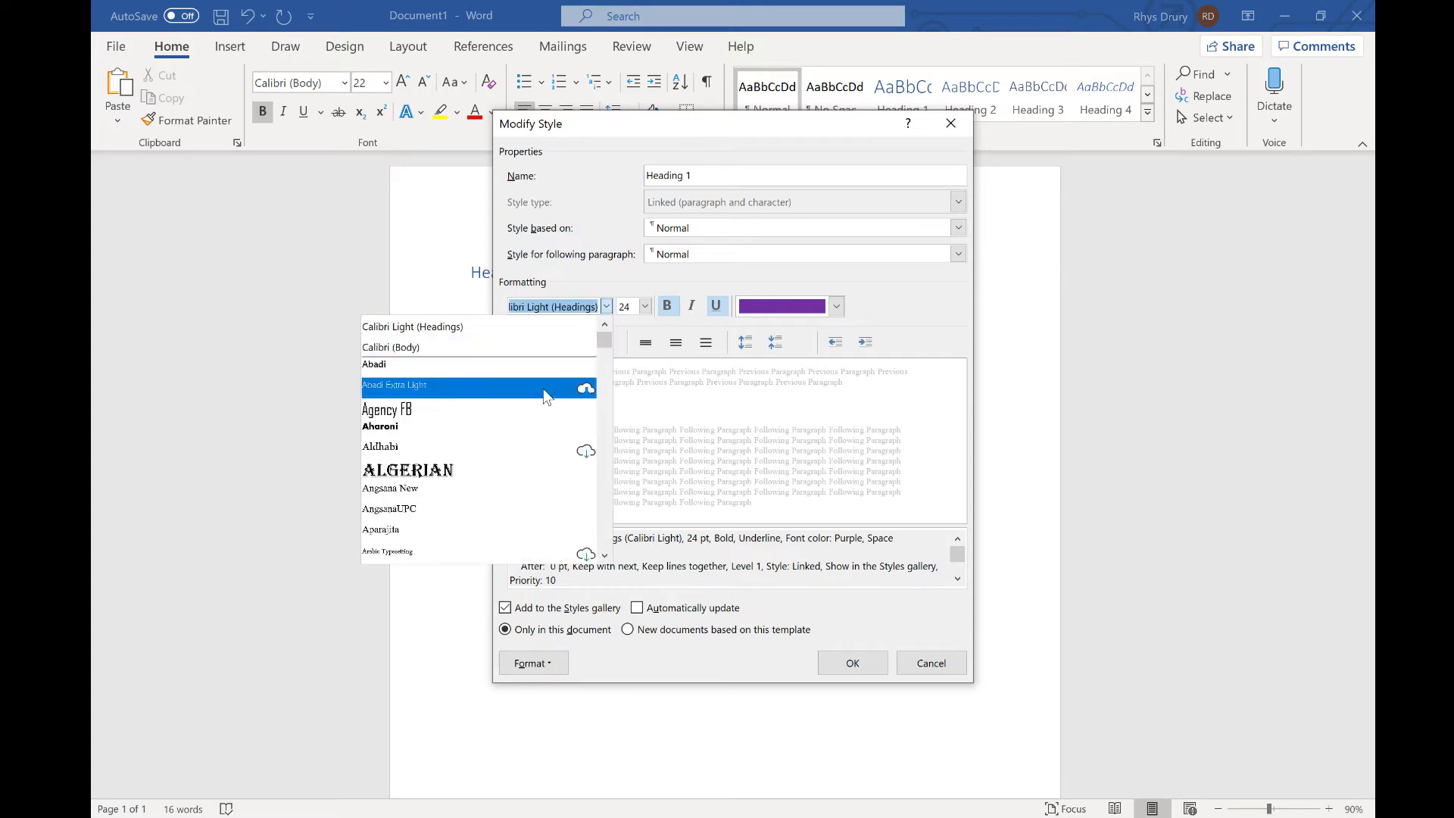
type("b")
scroll(535, 424, "down", 4)
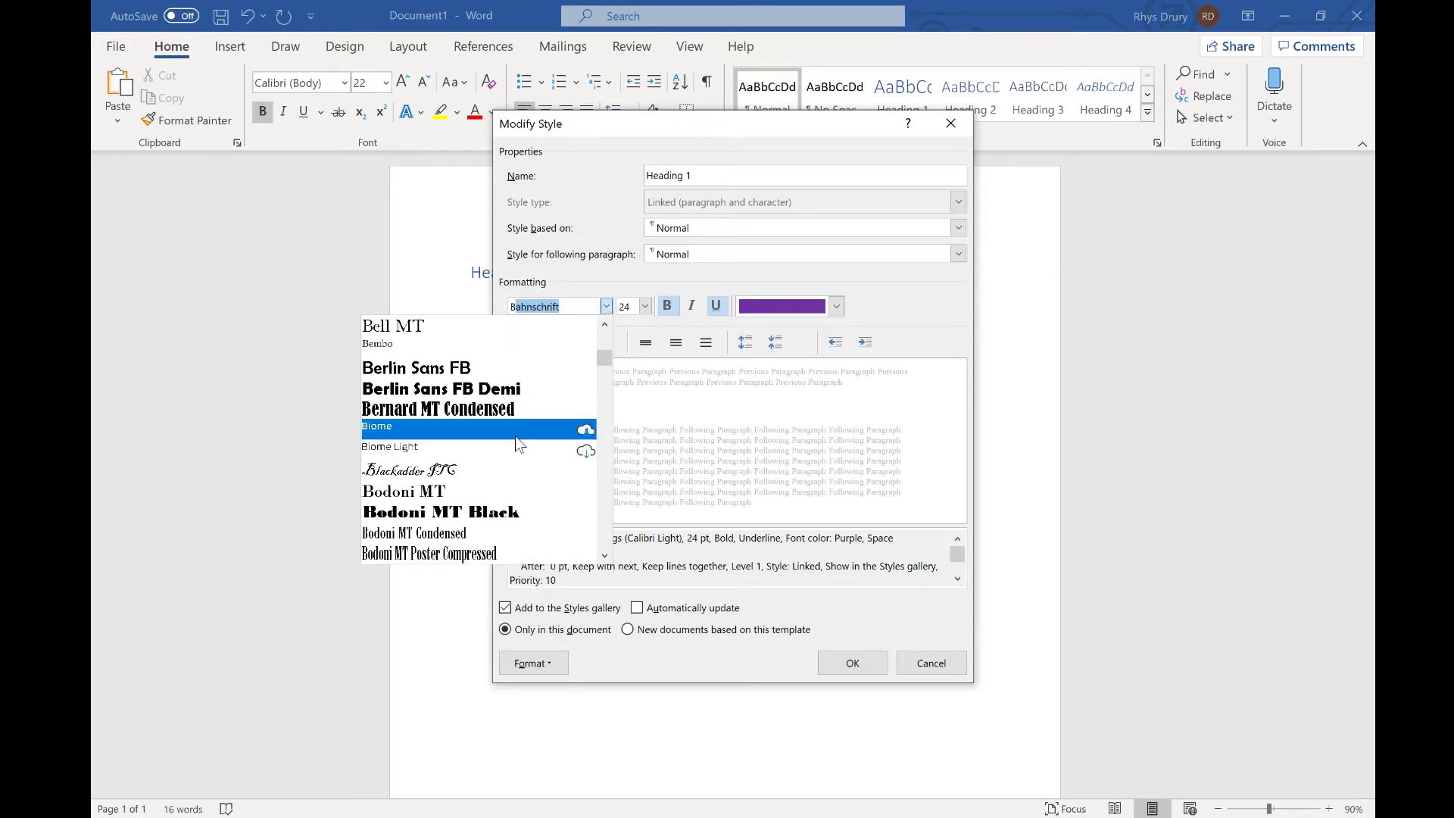
key("Escape")
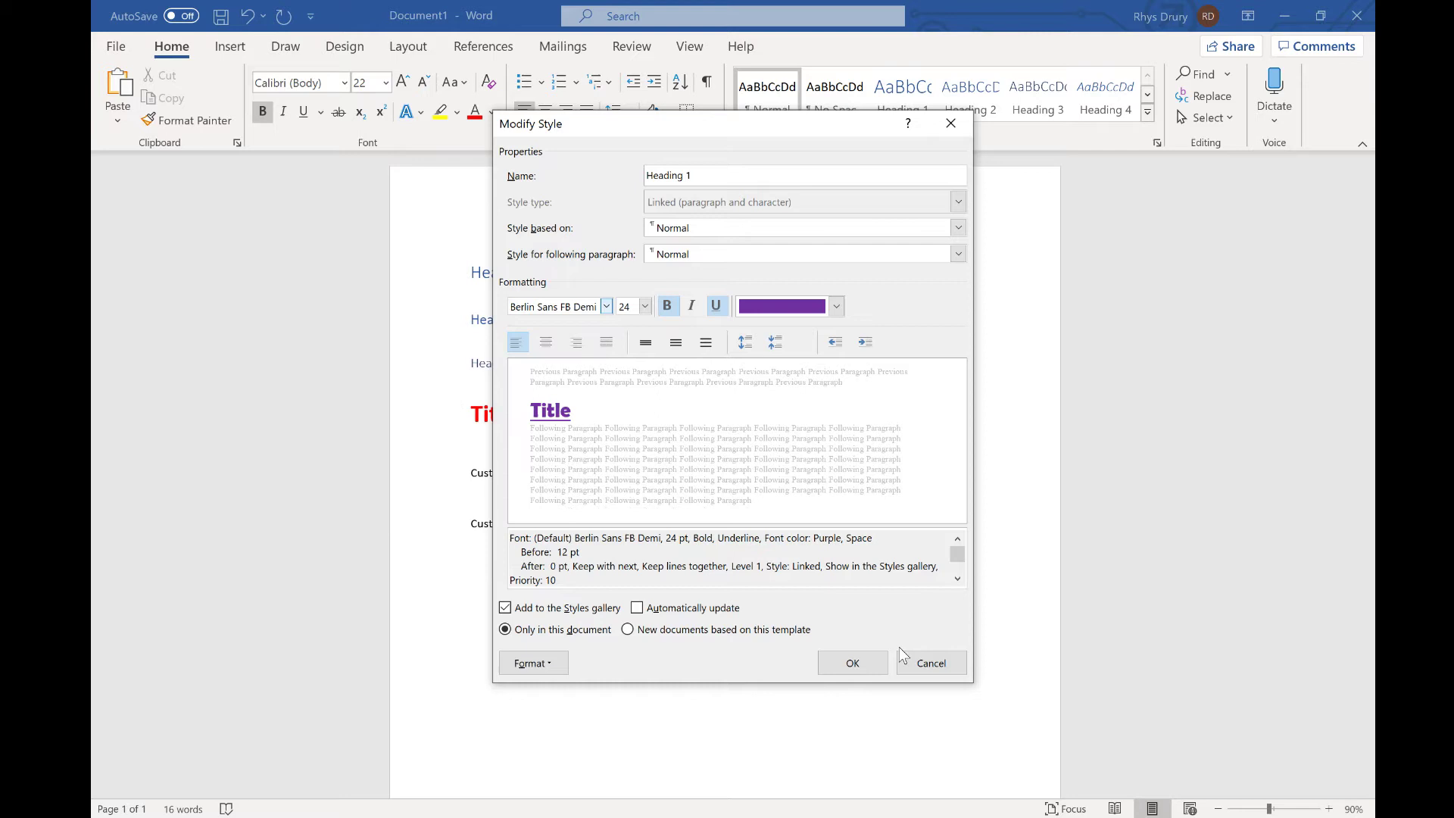
left_click(857, 664)
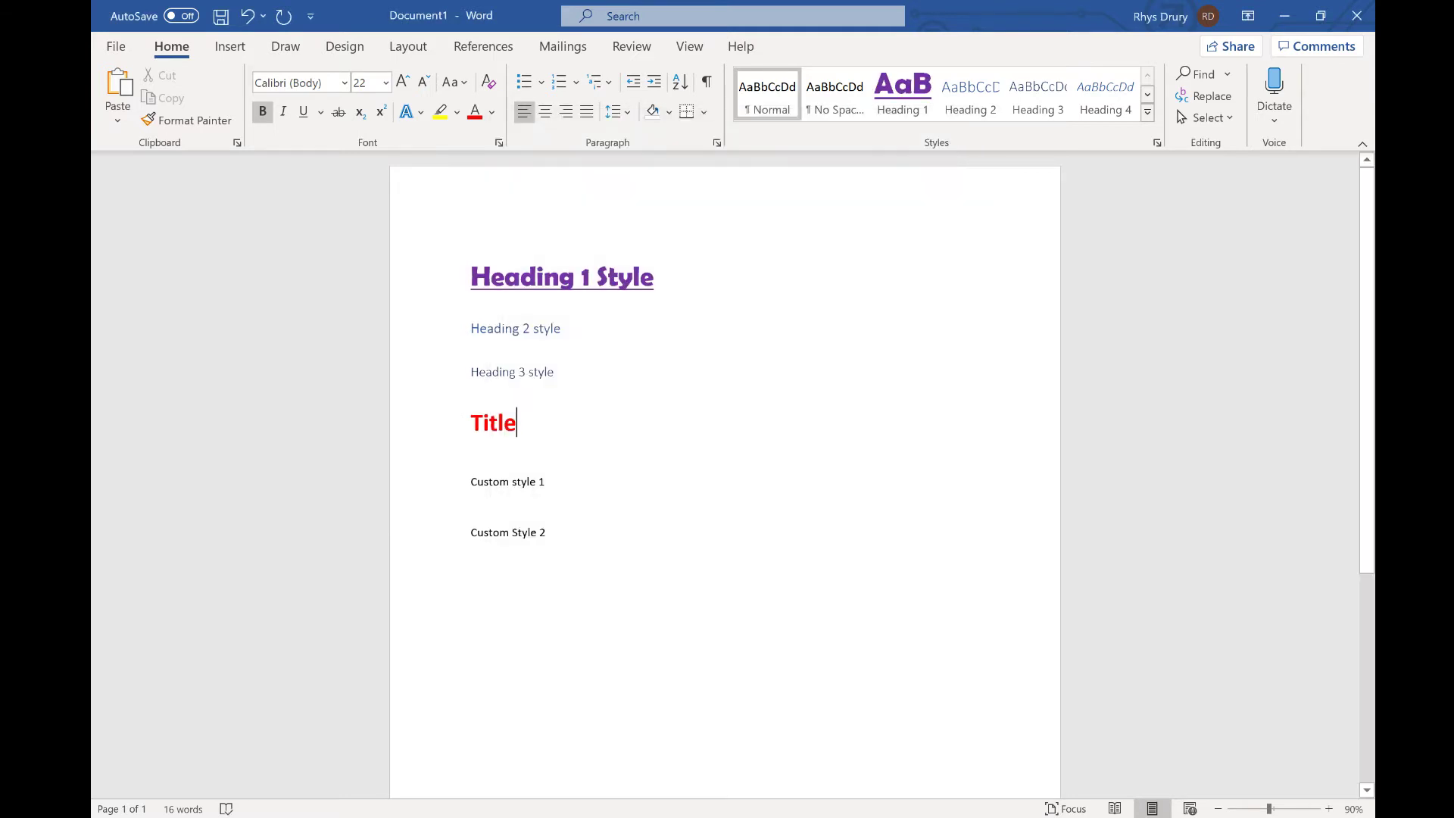
Apply the updated Heading 1 style to the Title line
triple_click(555, 429)
left_click(903, 95)
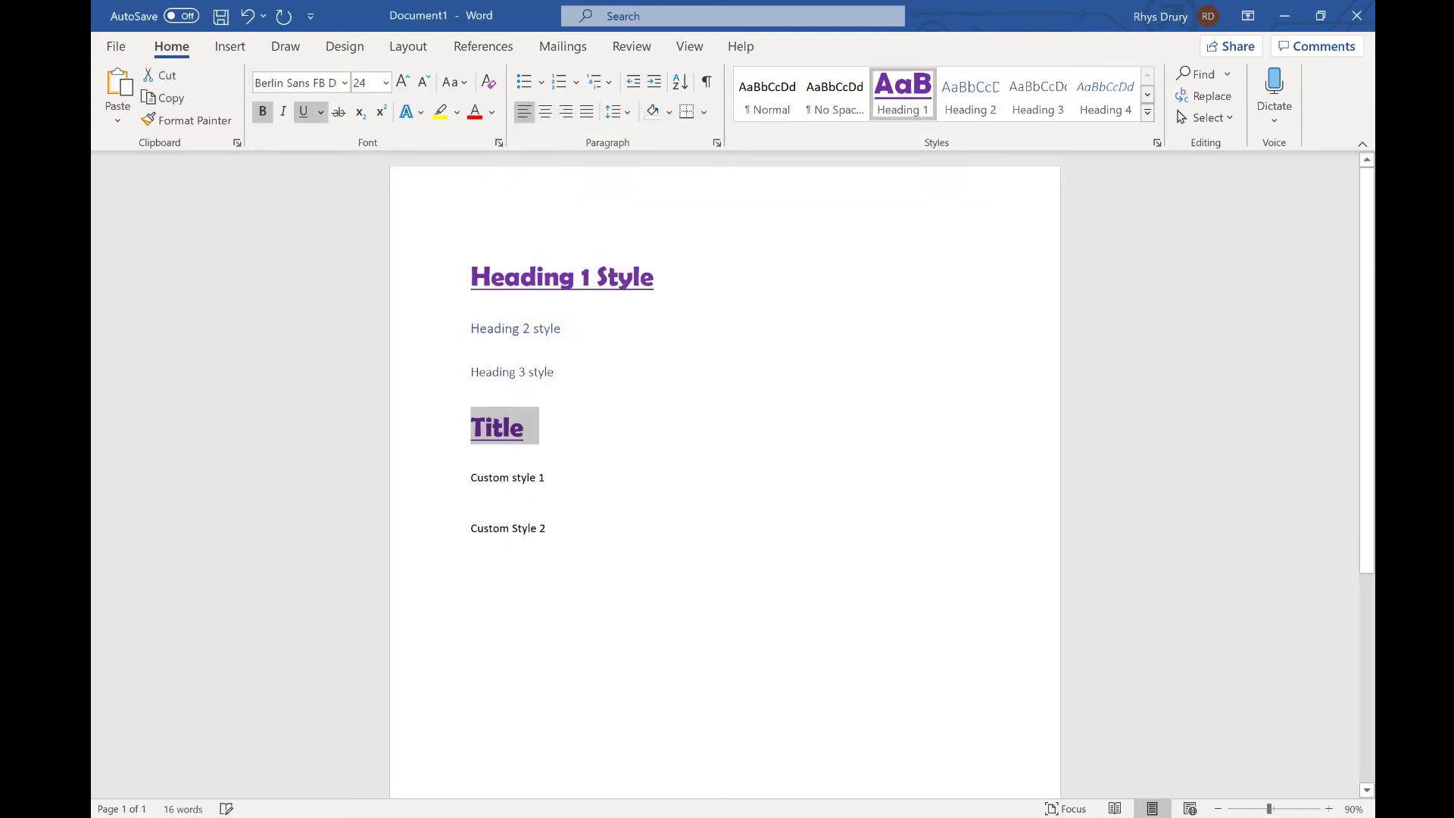
left_click(737, 487)
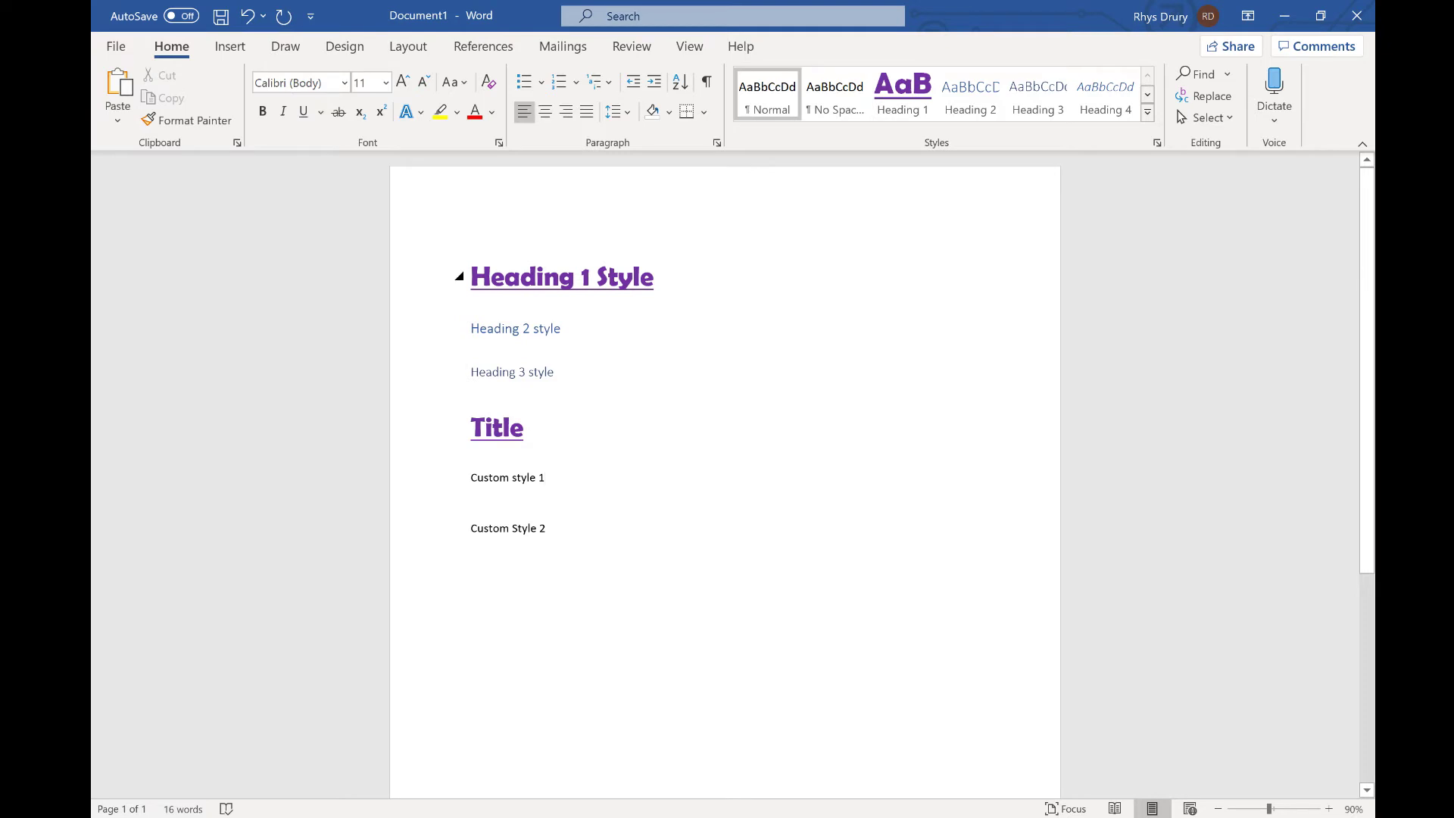
left_click(551, 279)
left_click(650, 394)
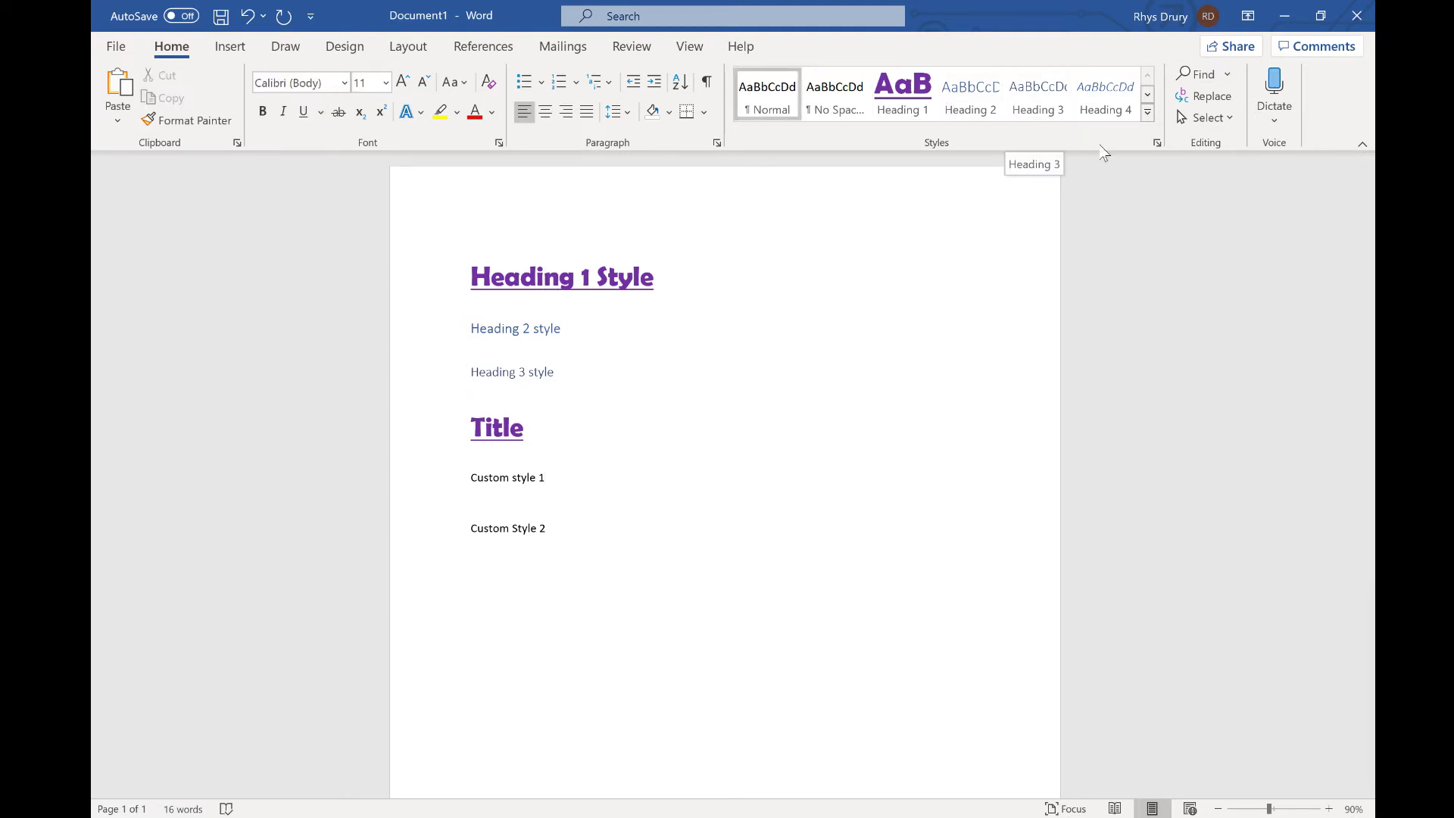
Create a new style named 'diaglogue' in centred 10 pt Courier New
left_click(1157, 142)
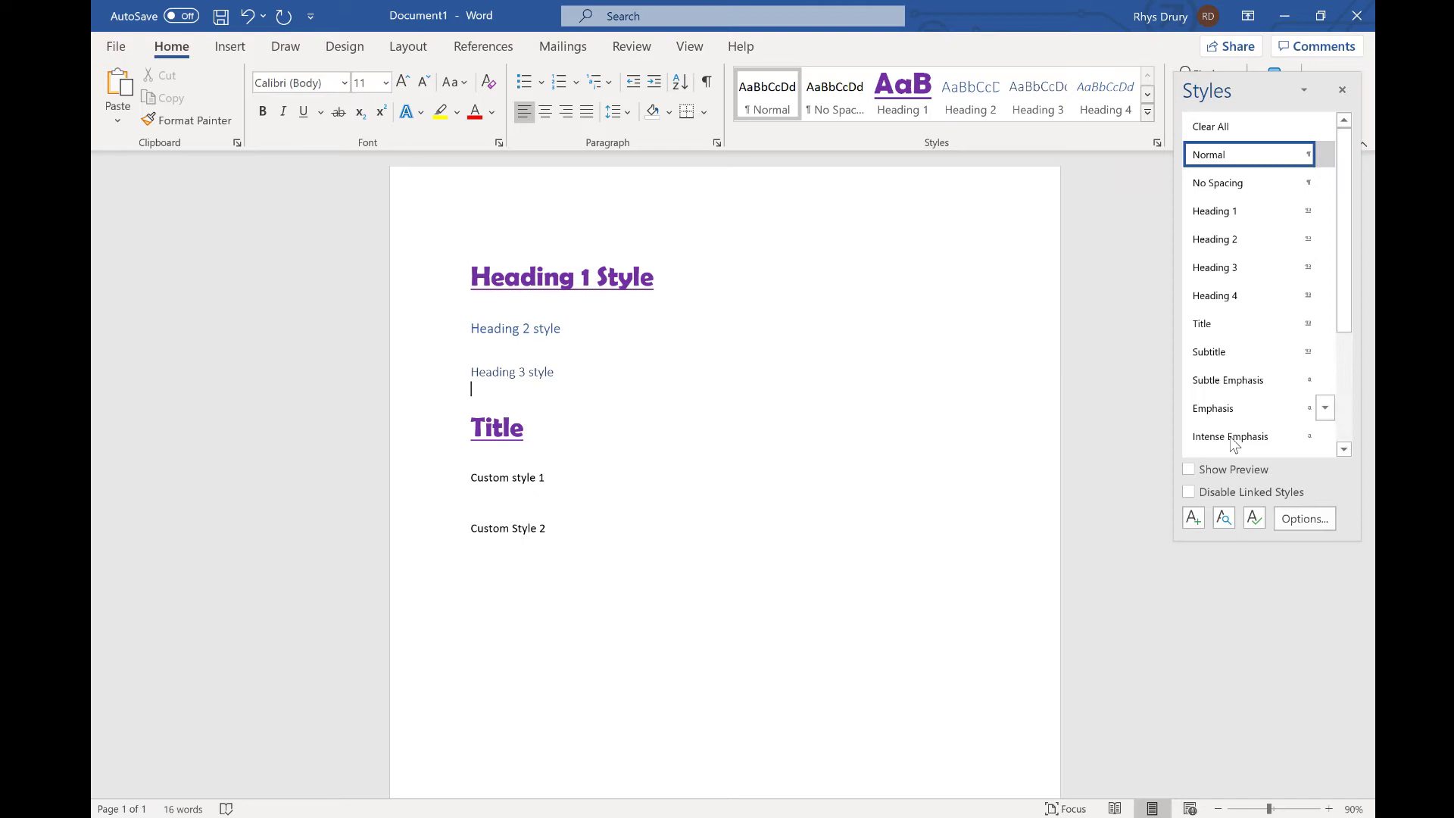
left_click(1194, 521)
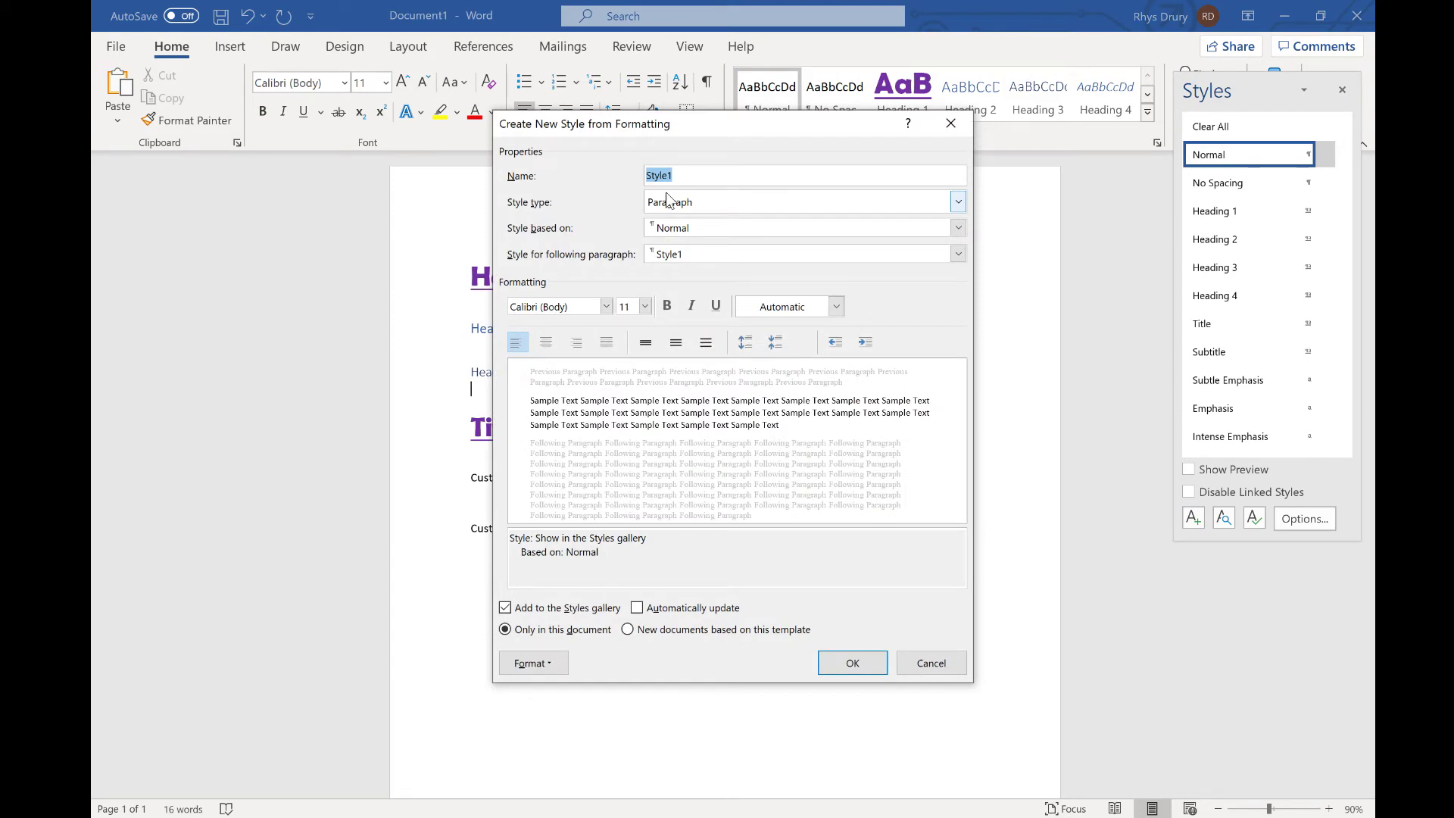
type("diaglogue")
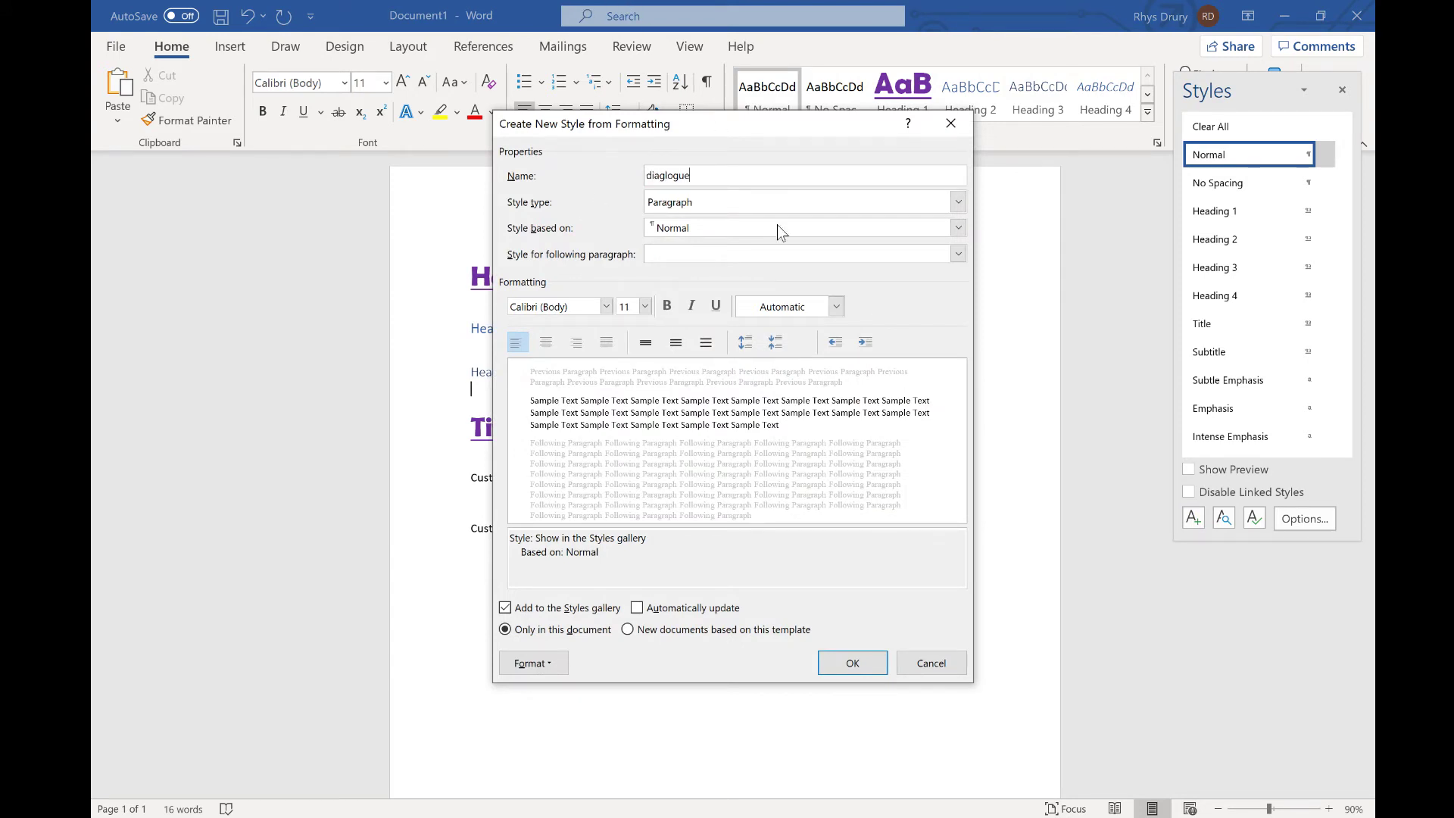
left_click(606, 306)
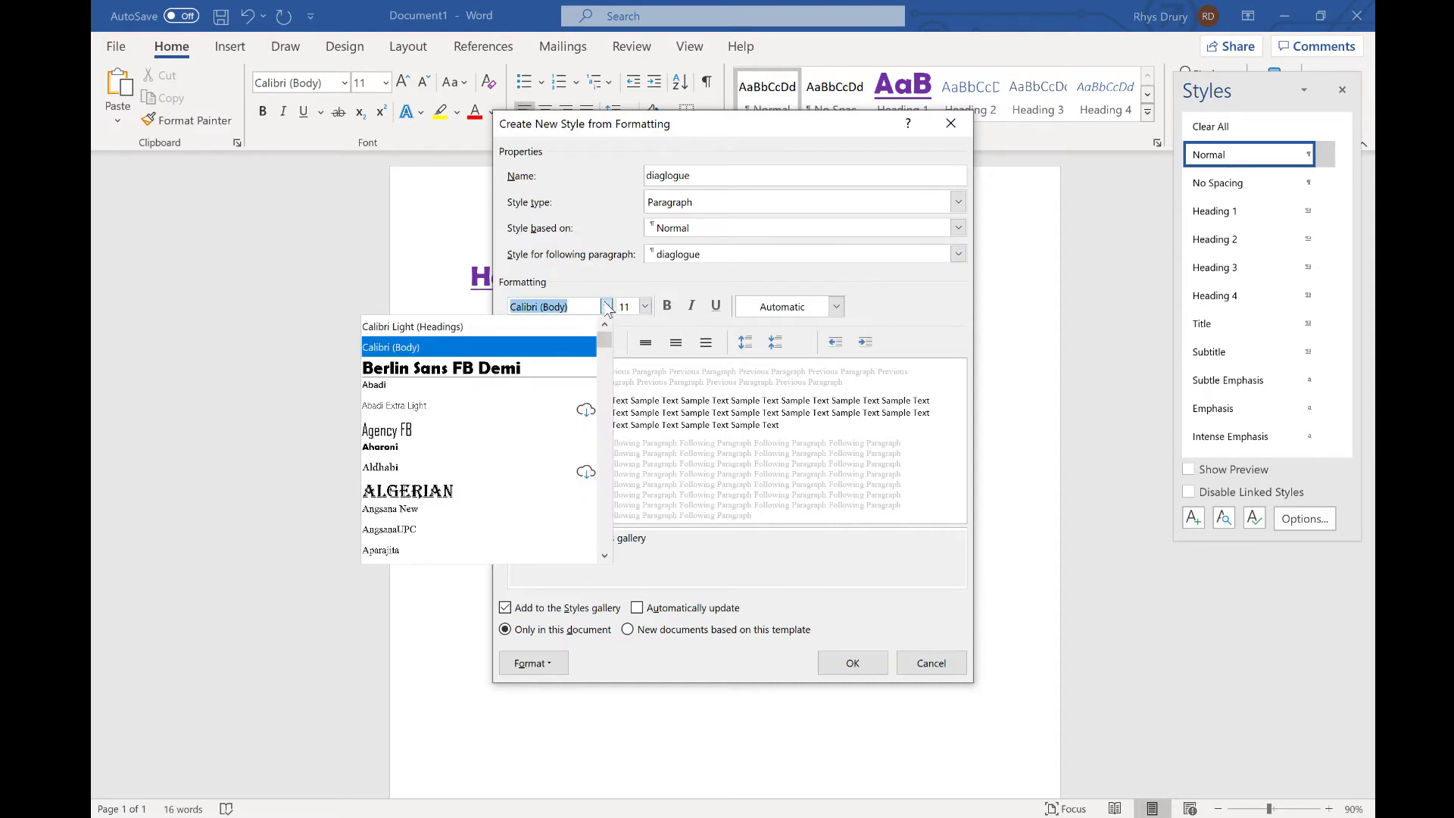
type("Courier New")
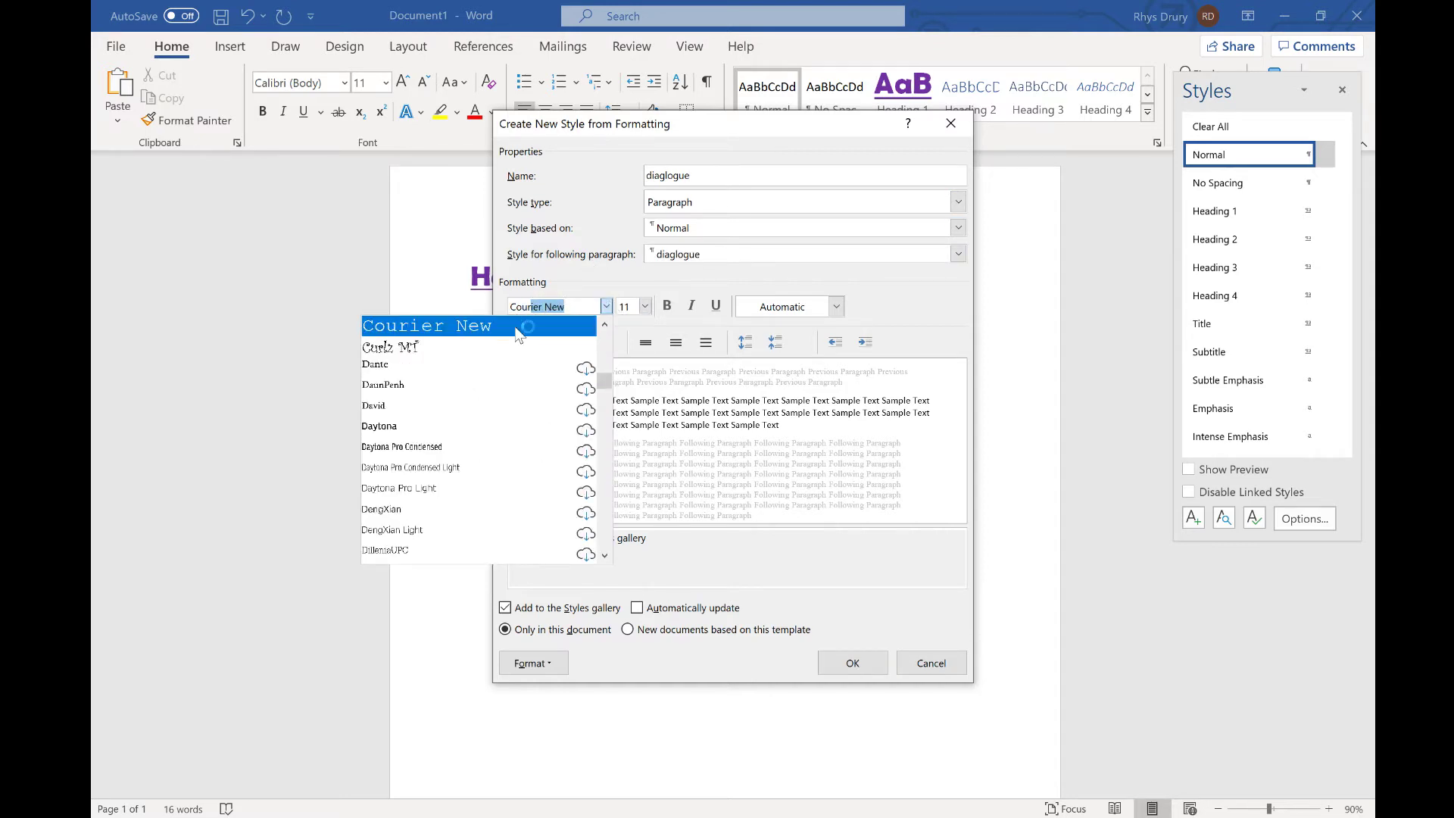
left_click(519, 333)
left_click(646, 308)
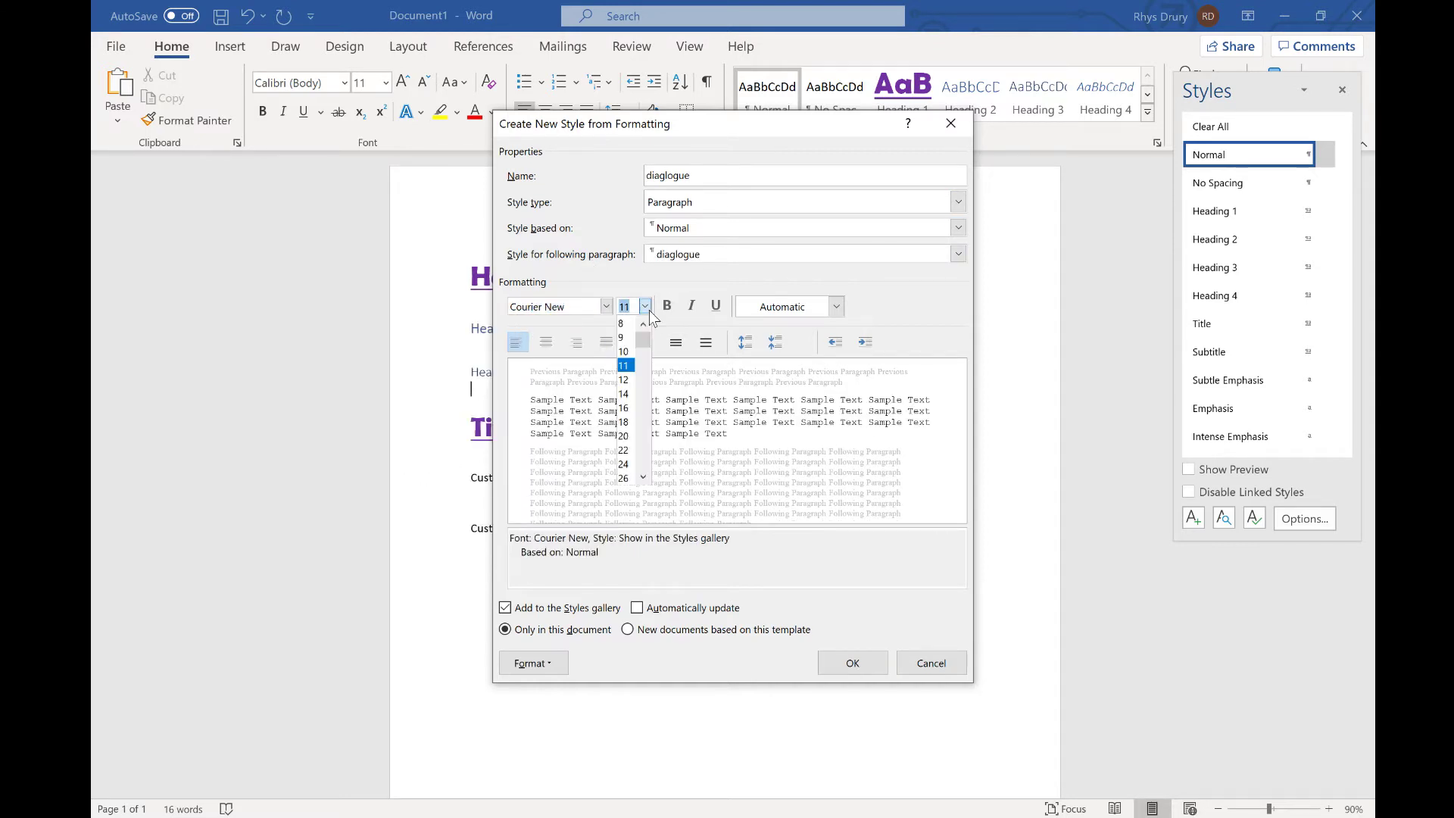
left_click(625, 353)
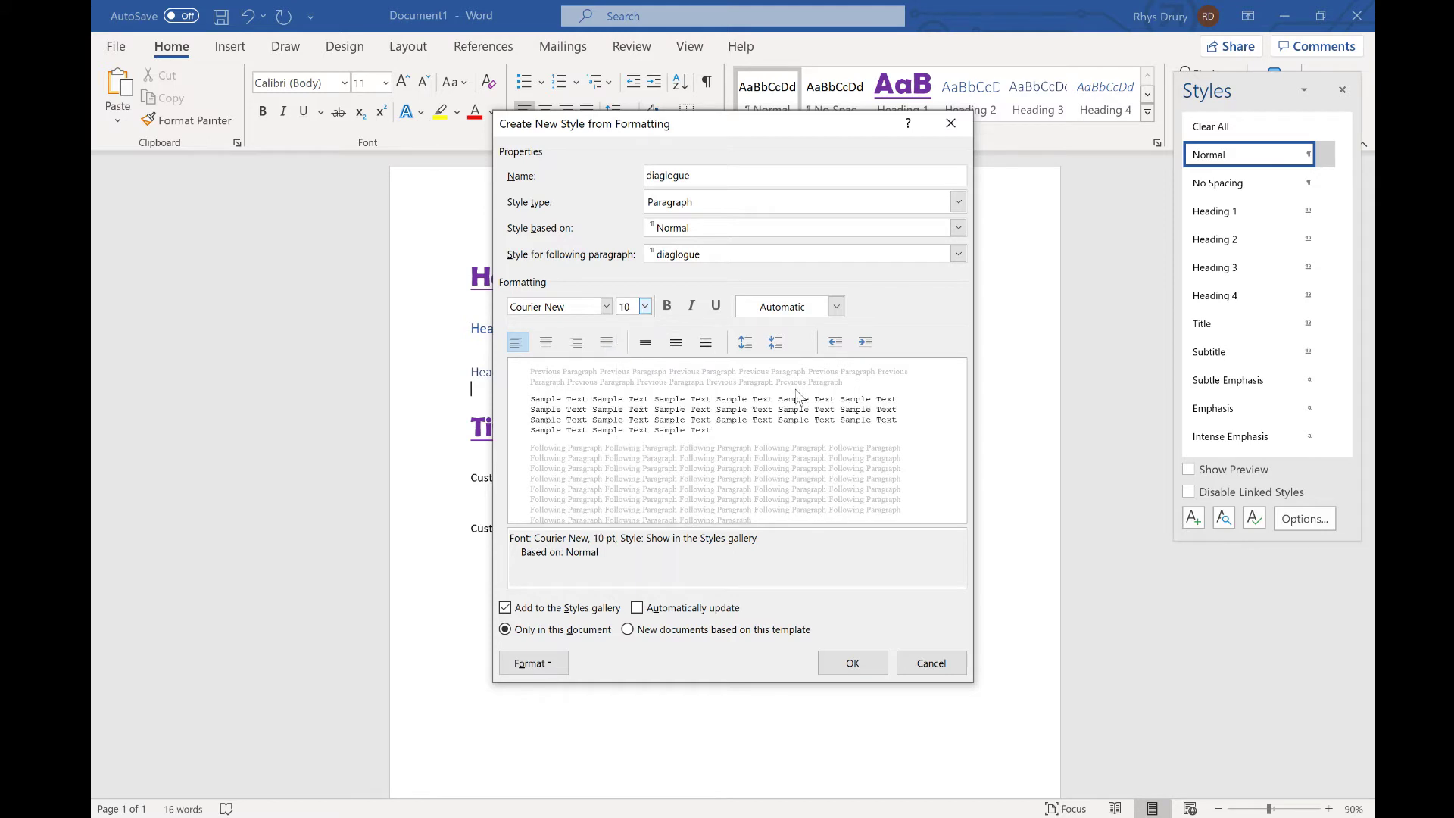
left_click(548, 345)
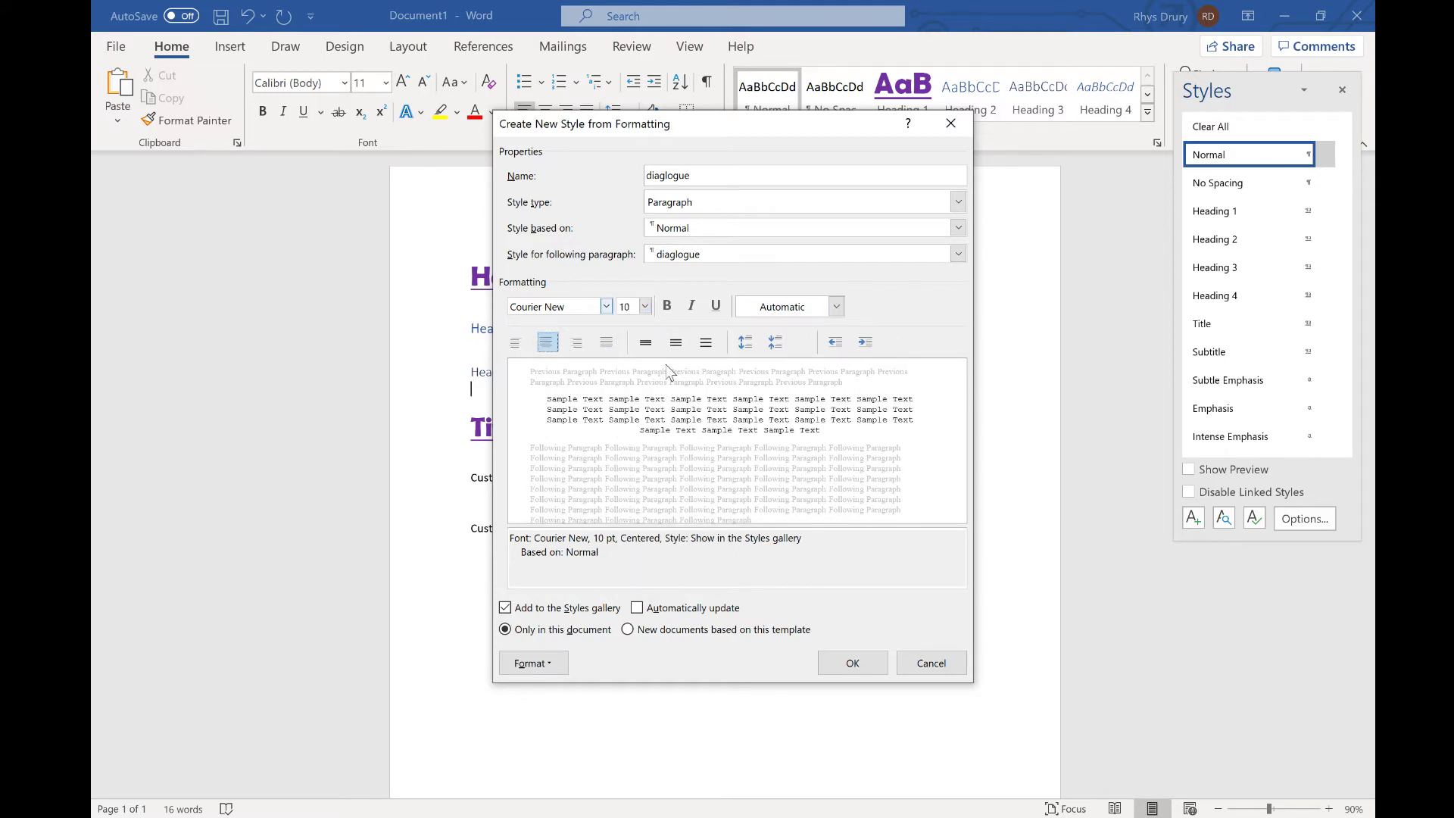
left_click(853, 663)
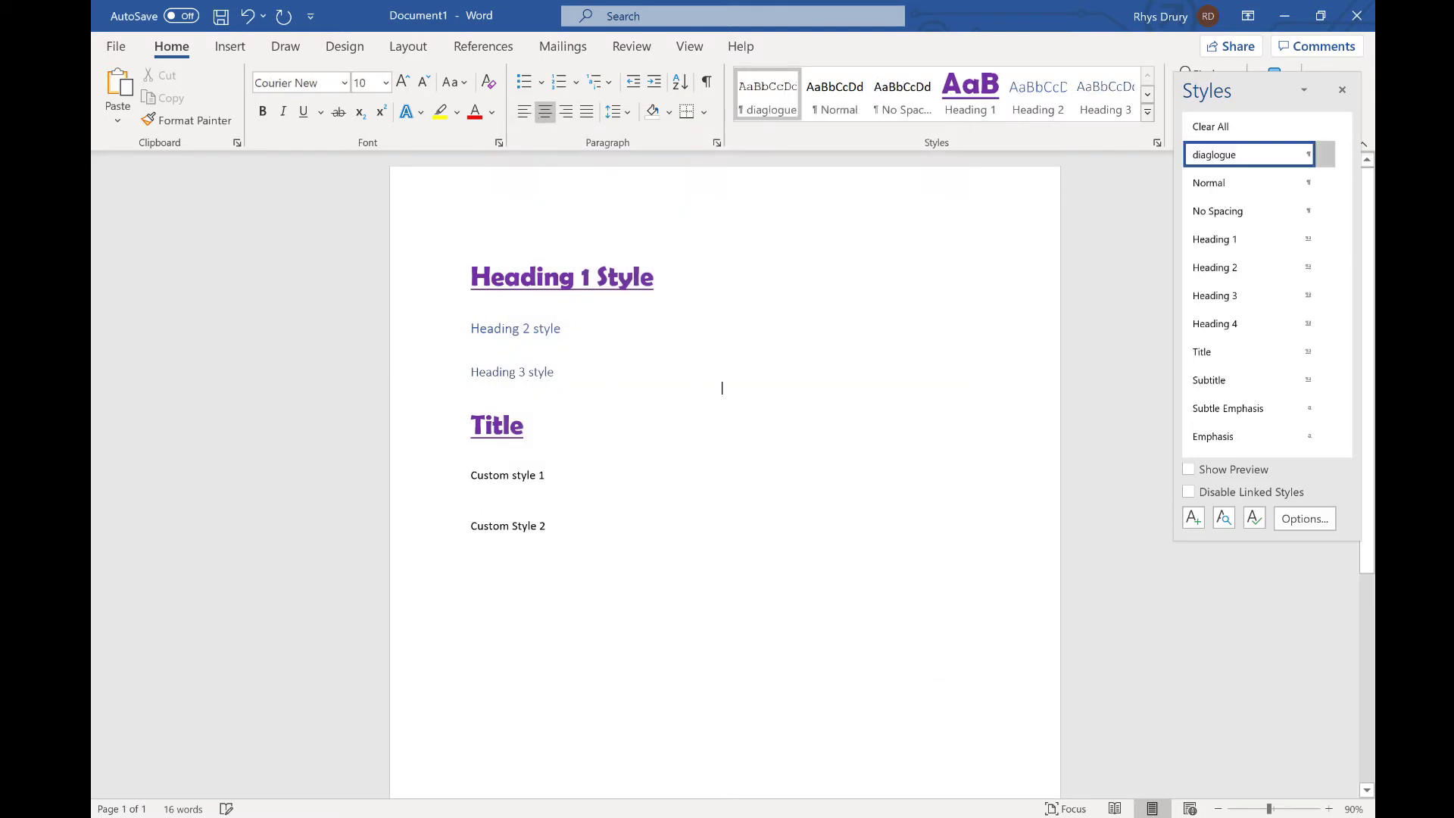
Add the line 'Hello how are you' below Custom Style 2 and apply the diaglogue style
left_click(580, 531)
key("Return")
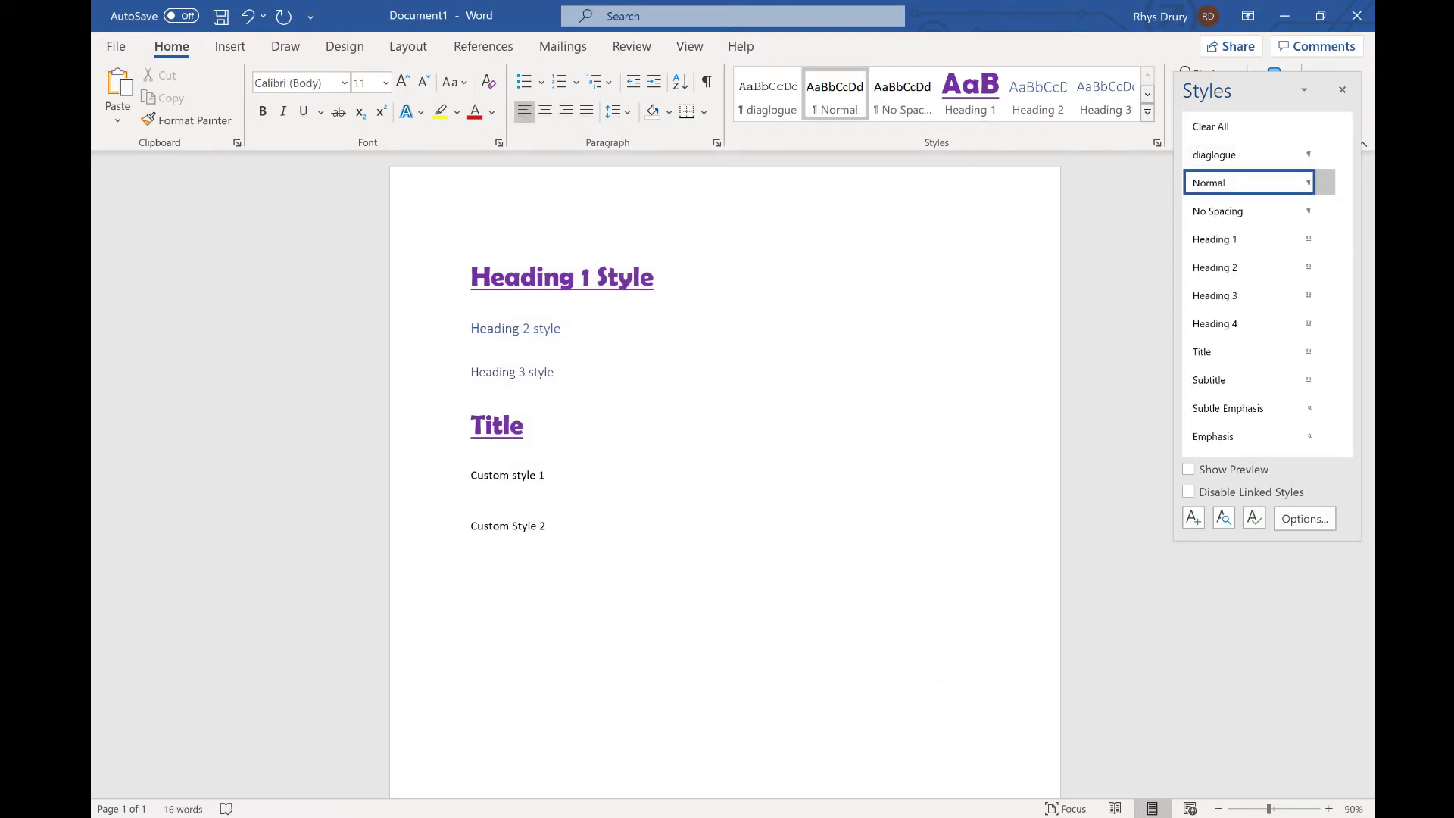
type("Hello how are you")
left_click_drag(563, 577, 469, 576)
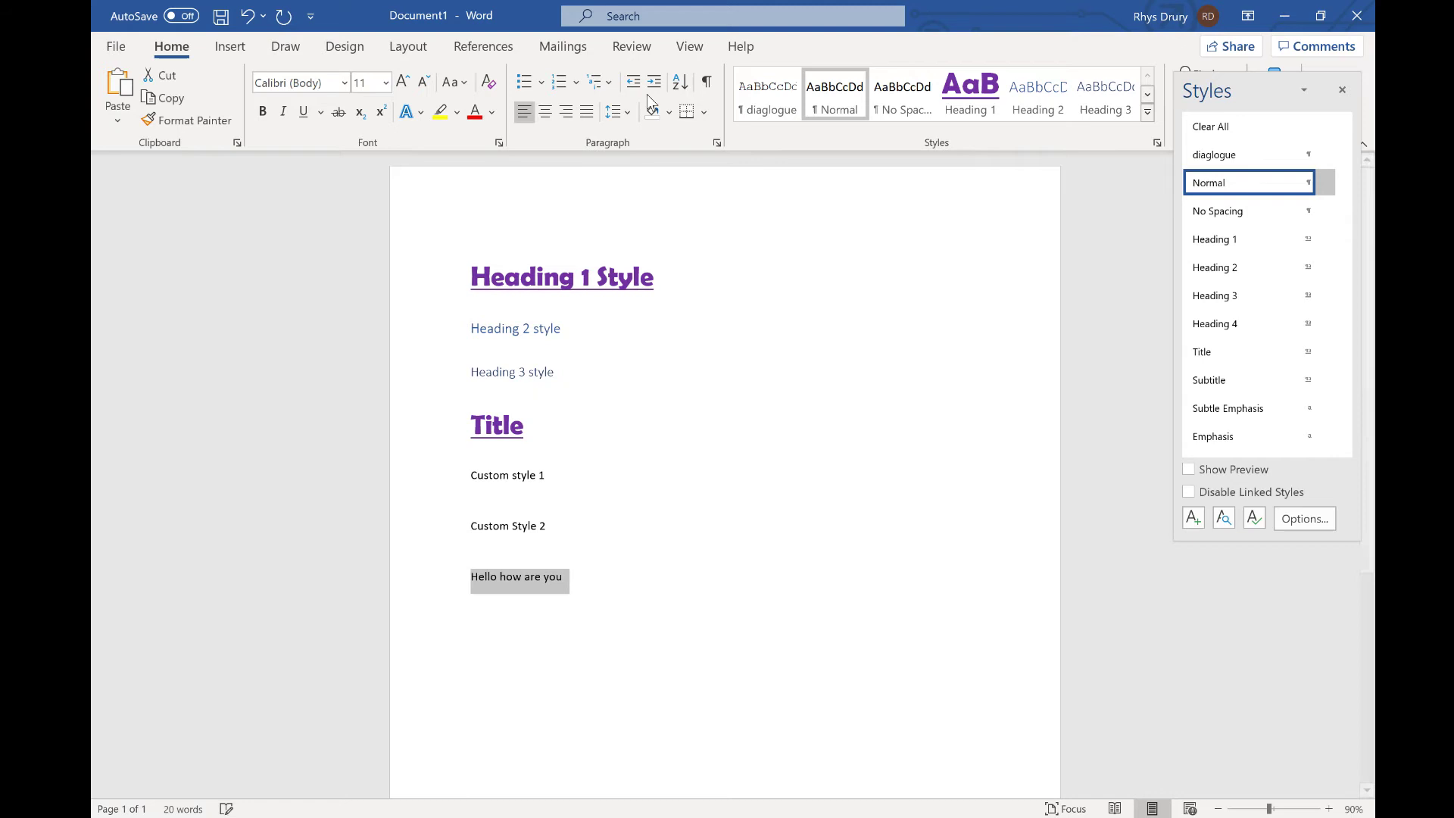
left_click(785, 98)
left_click(784, 701)
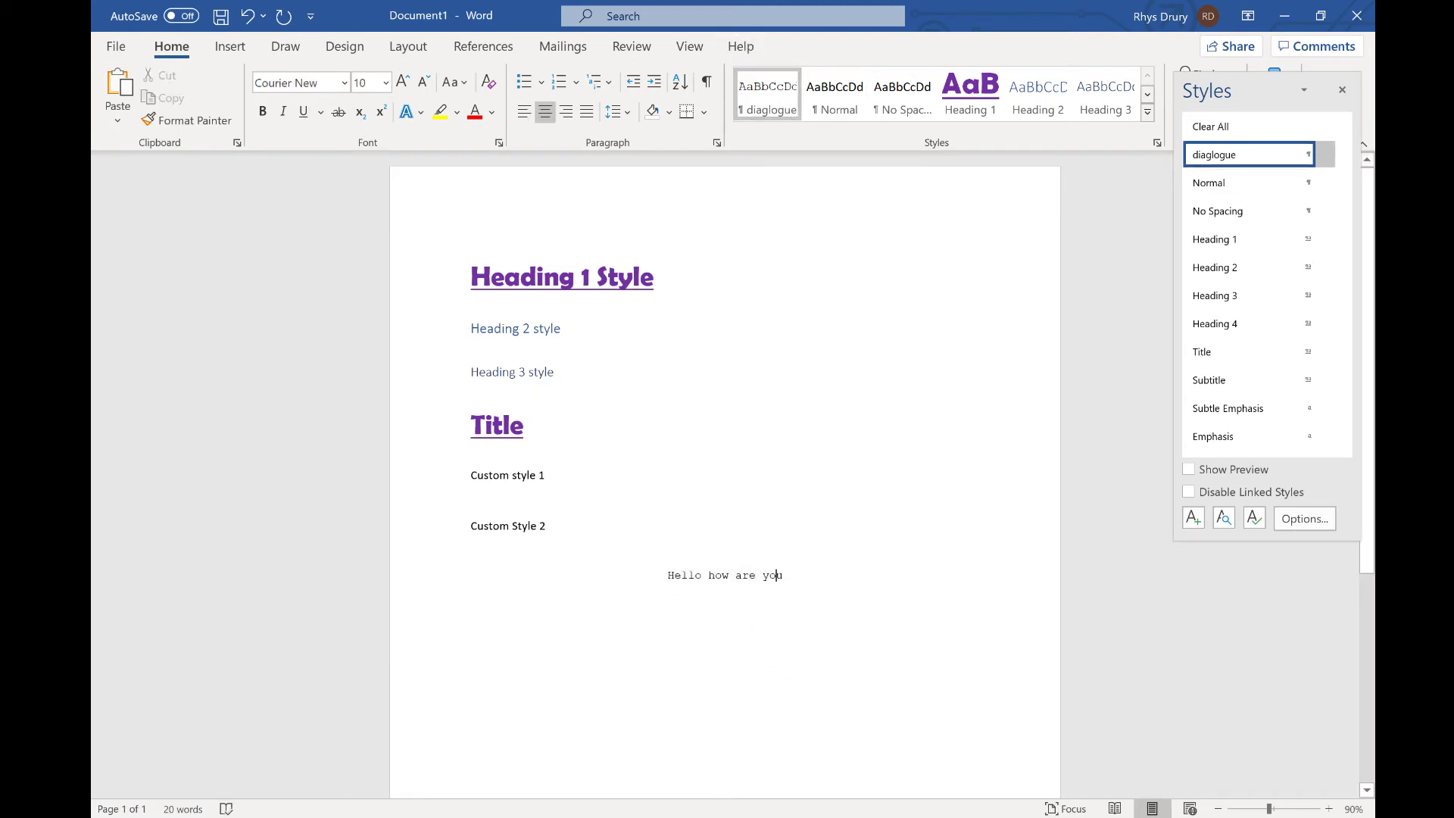
left_click(471, 551)
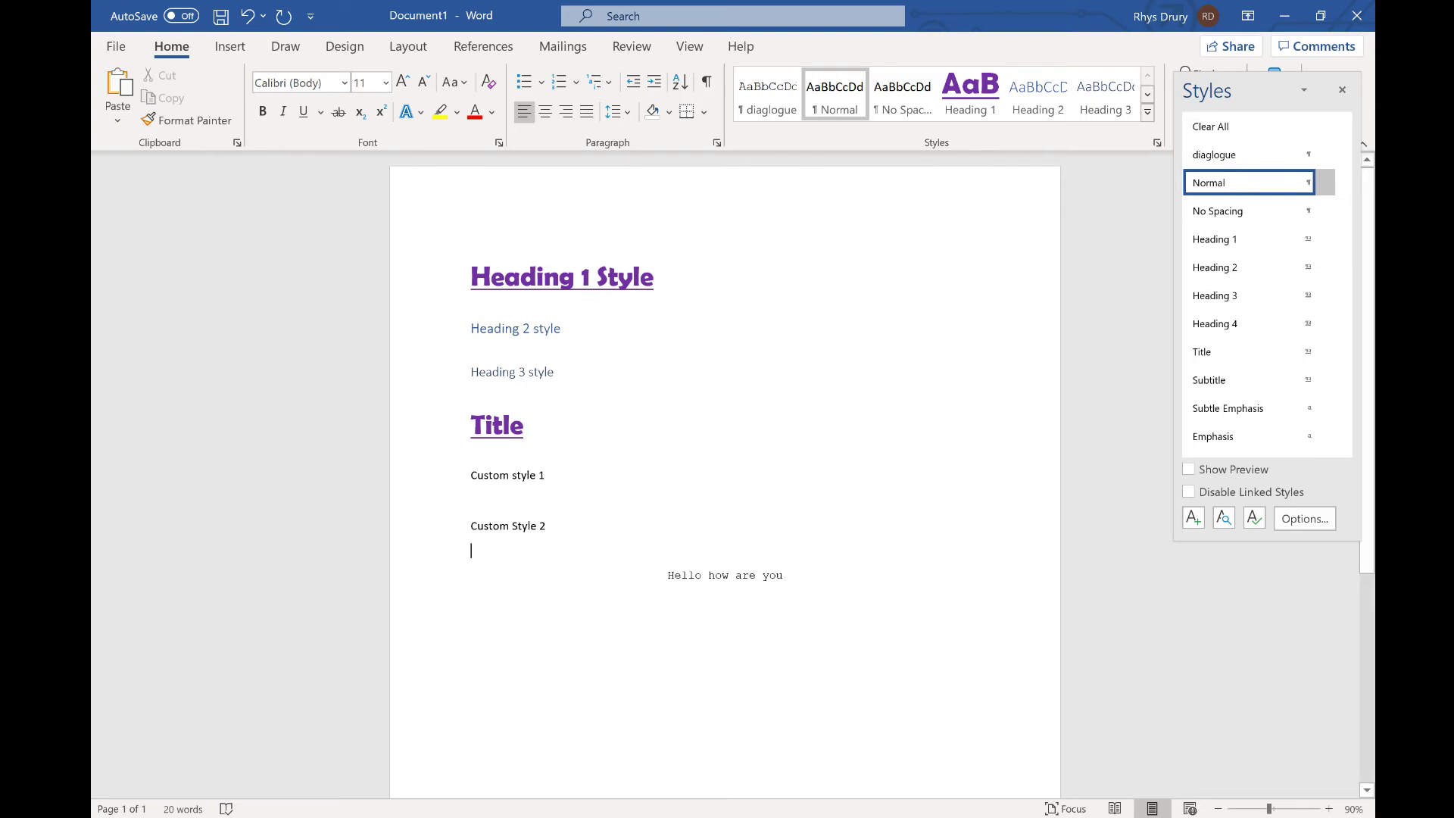
Define the 'Characters' style as bold, centred, 14 pt Courier New
left_click(1194, 518)
type("Cha")
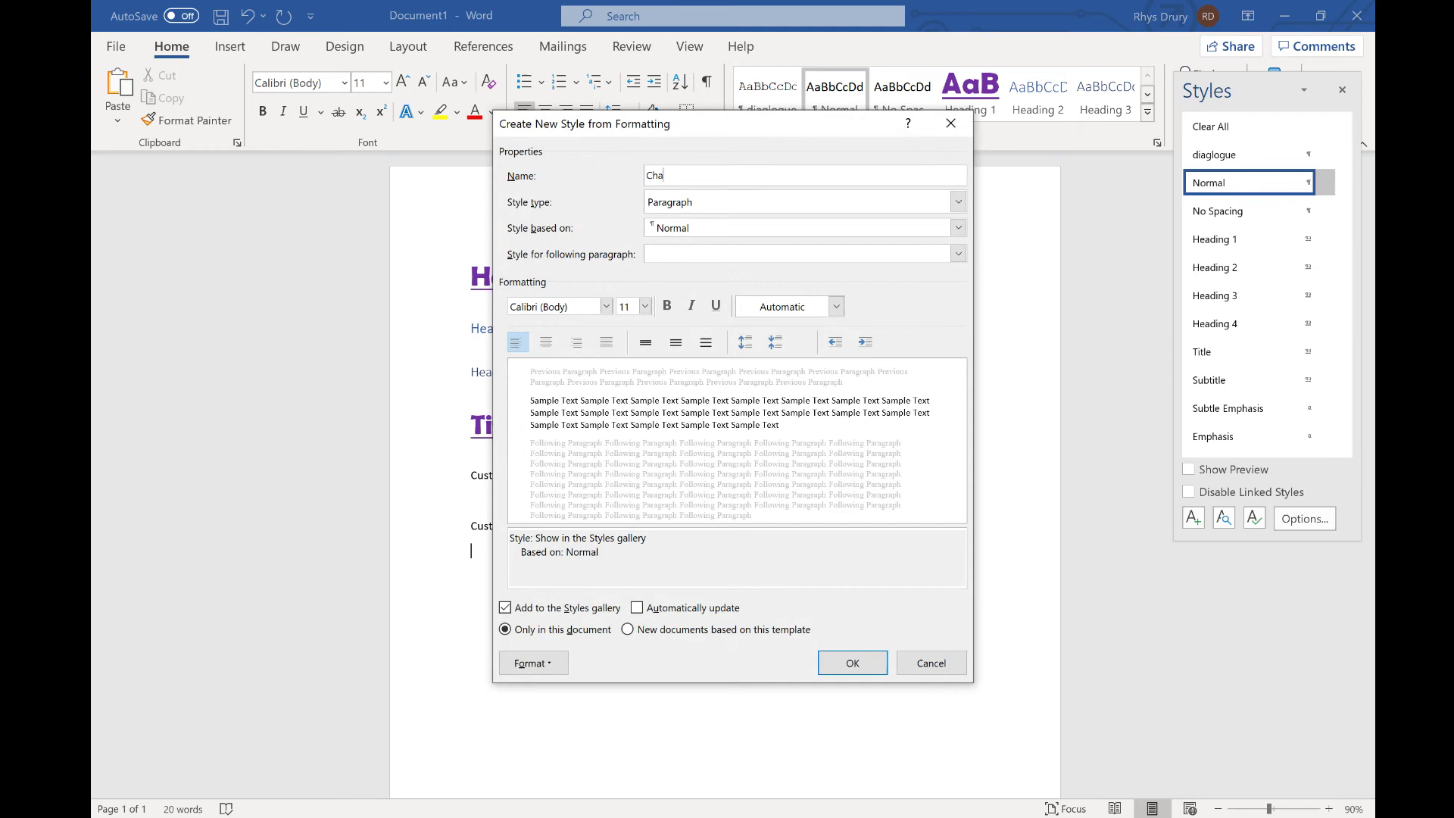
type("racters")
left_click(607, 306)
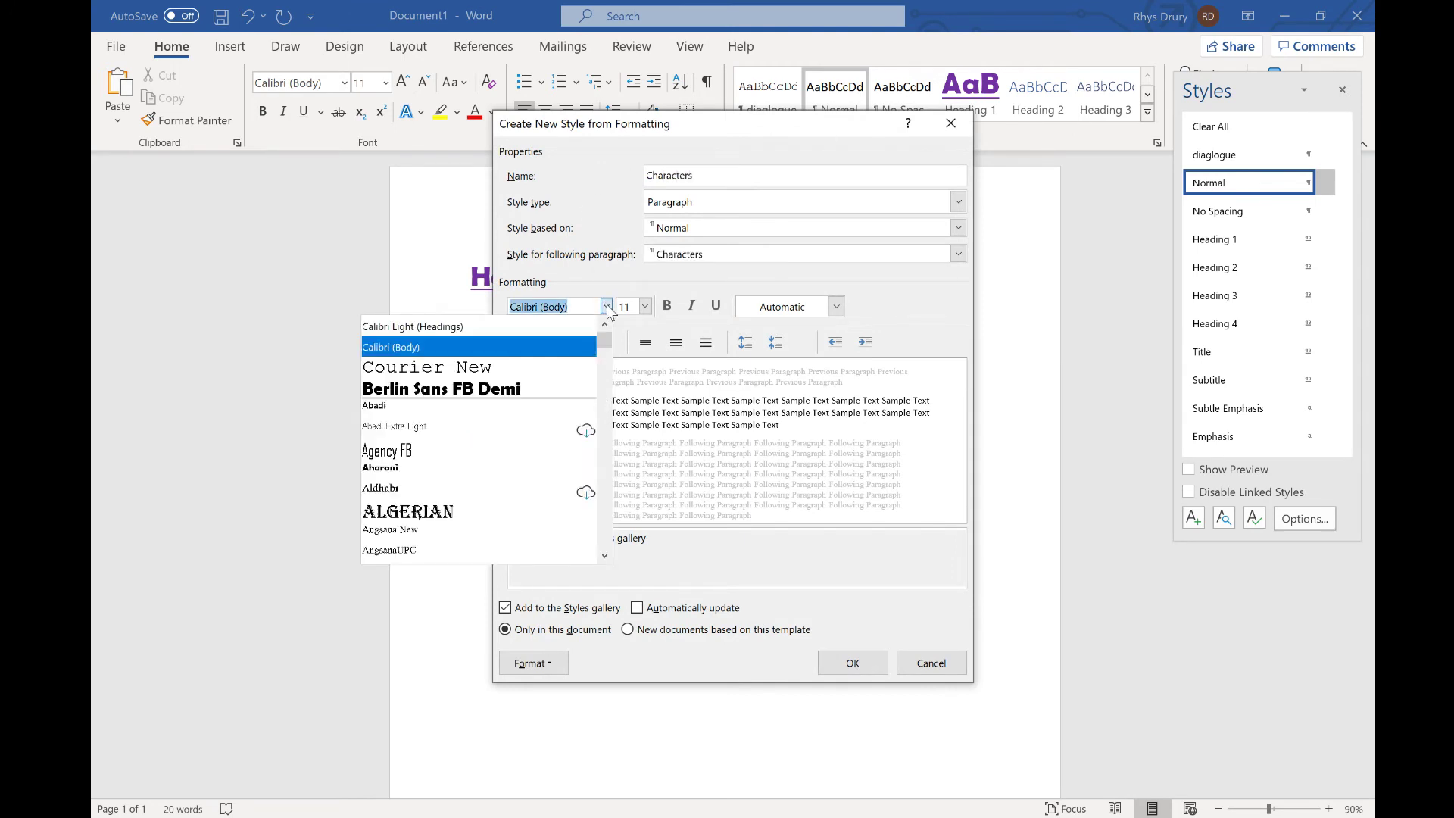
type("Courier New")
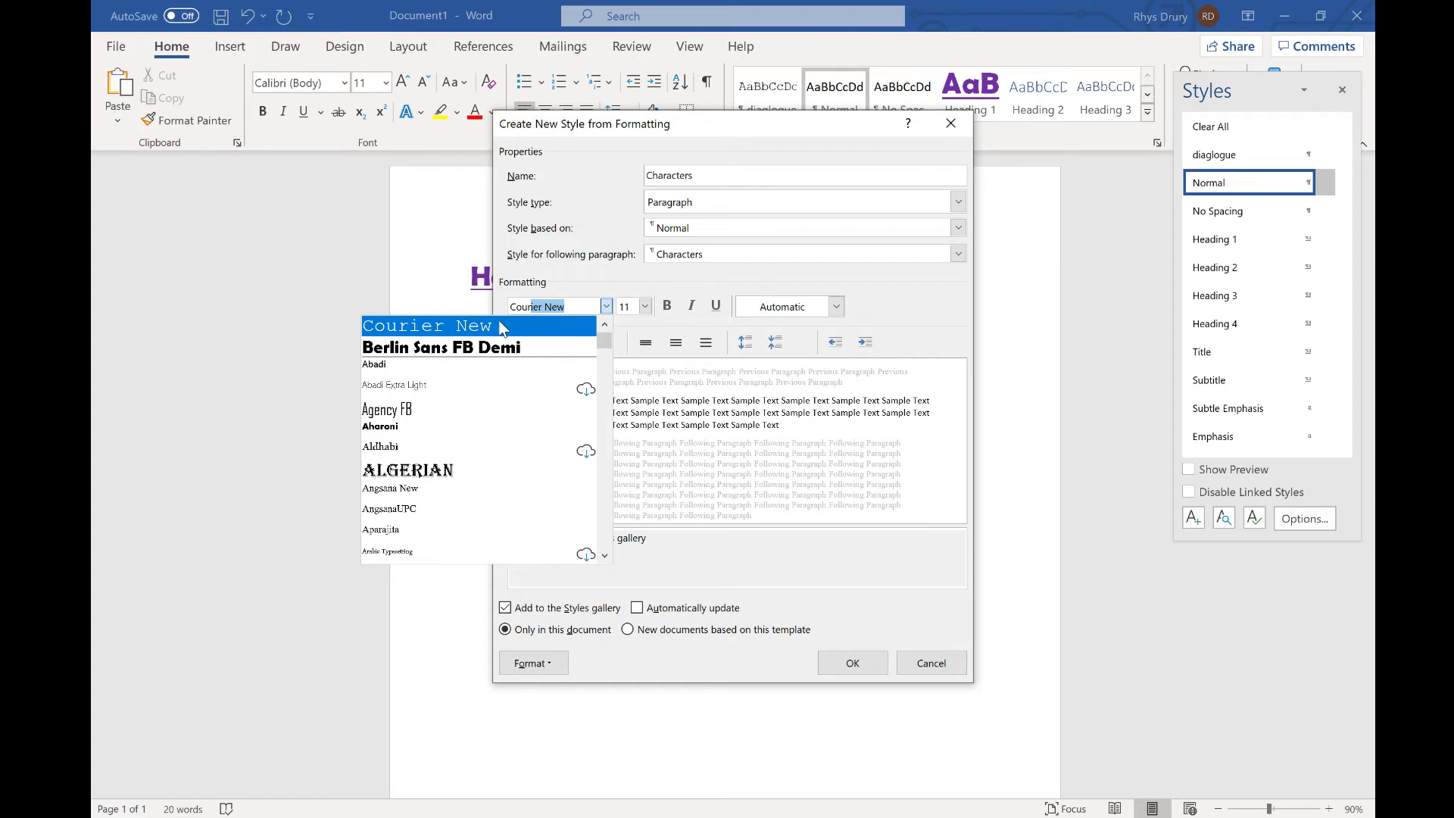
left_click(503, 326)
left_click(670, 307)
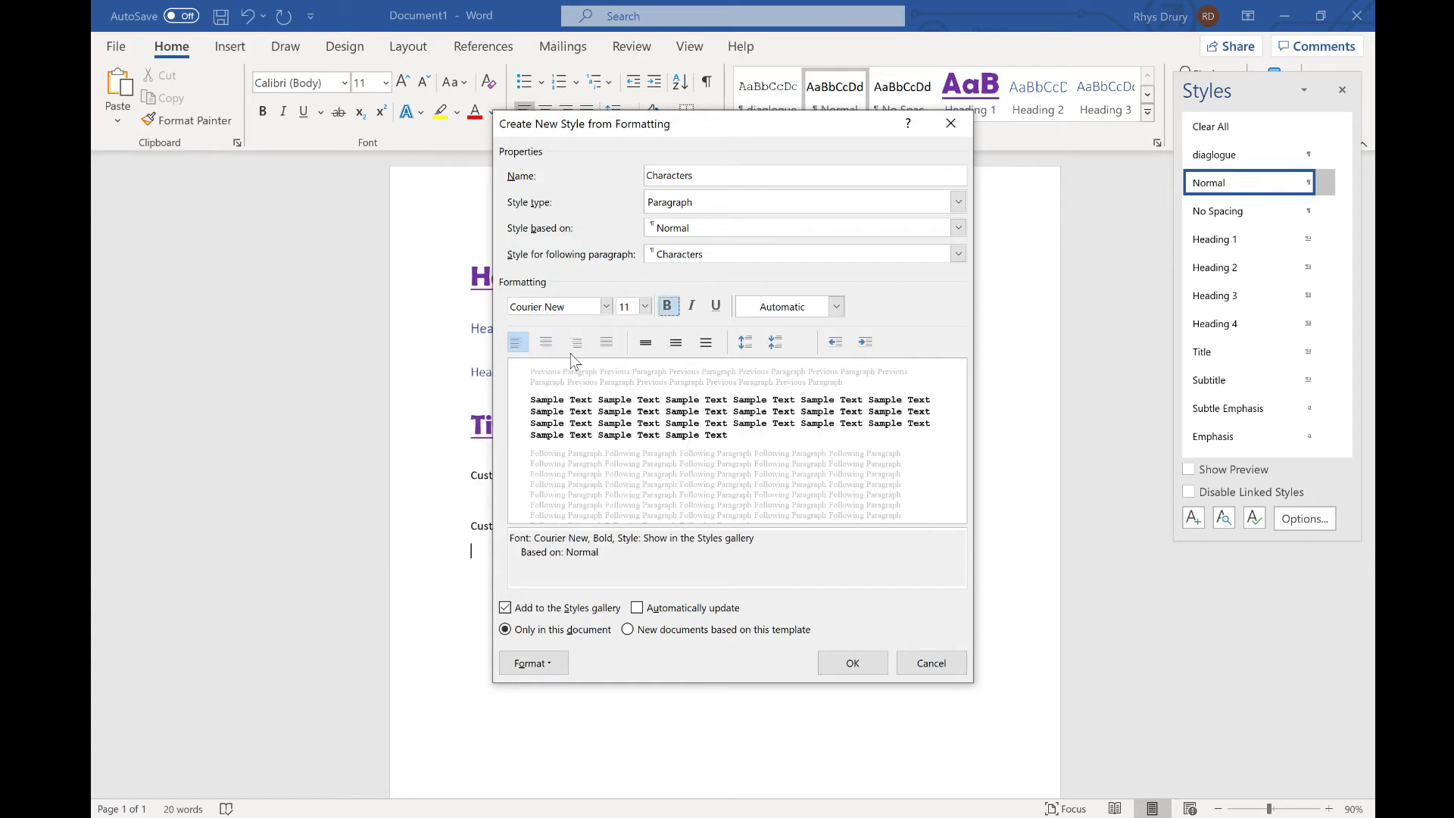
left_click(546, 341)
left_click(644, 306)
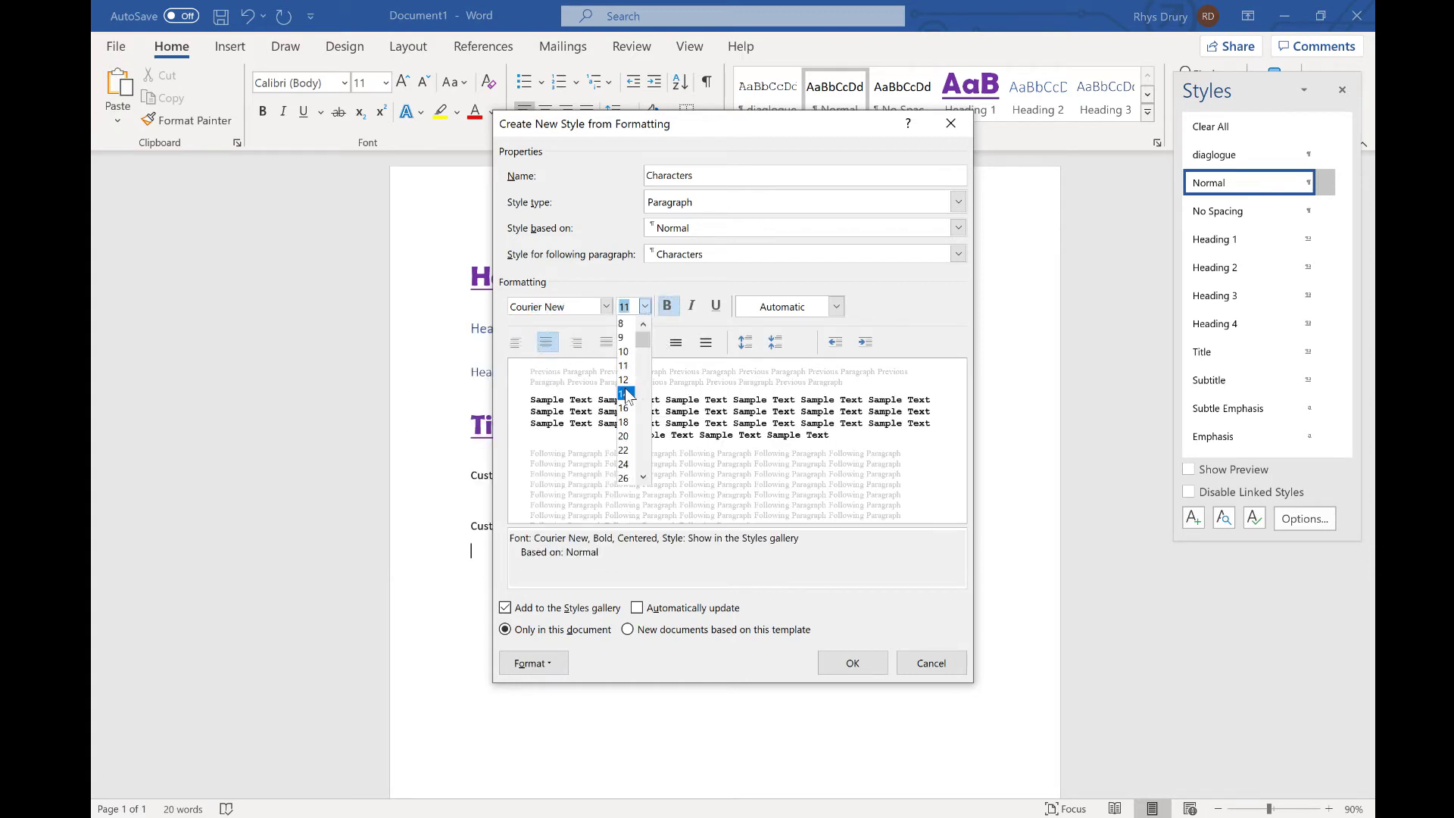
left_click(623, 394)
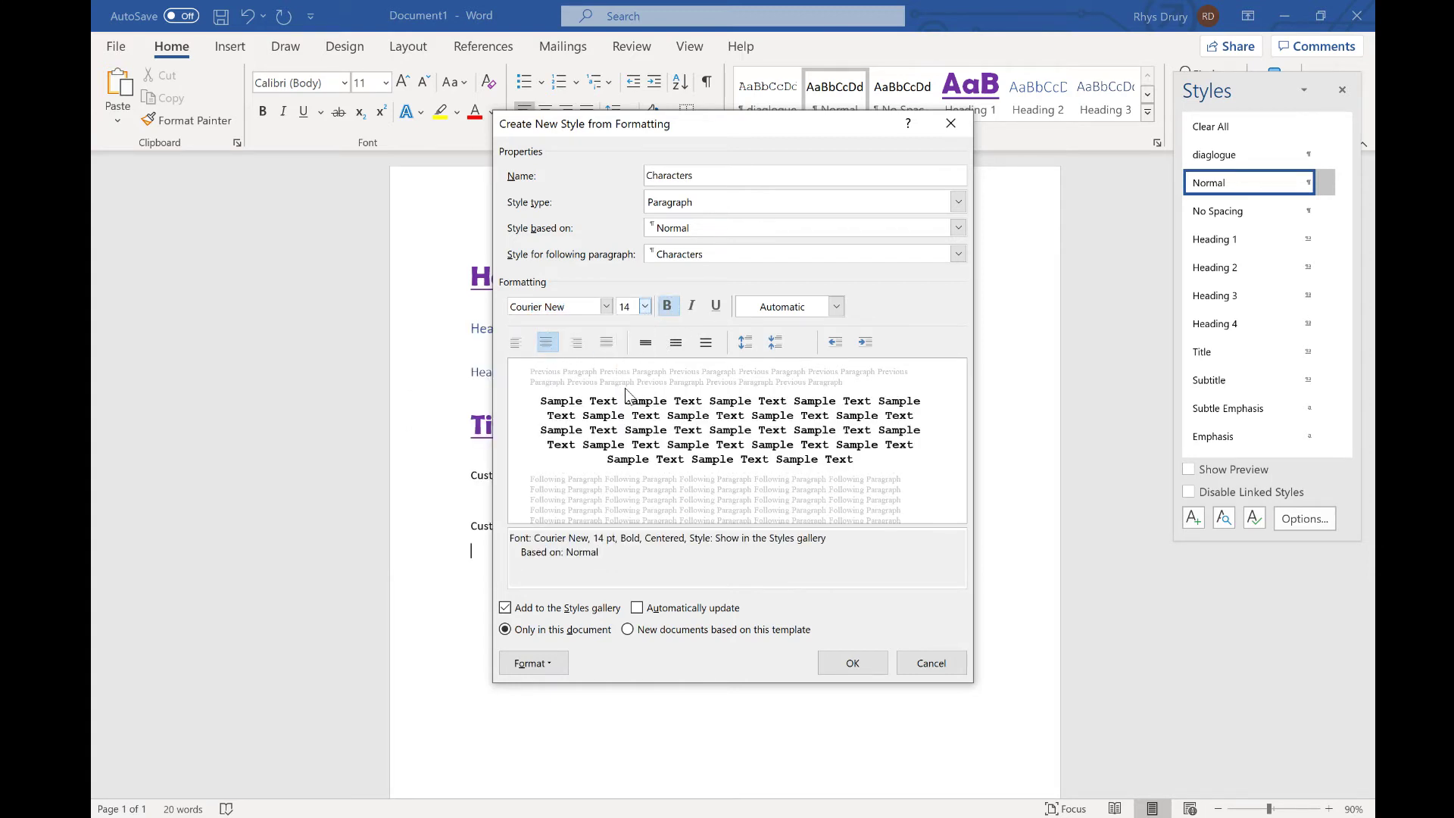
left_click(843, 664)
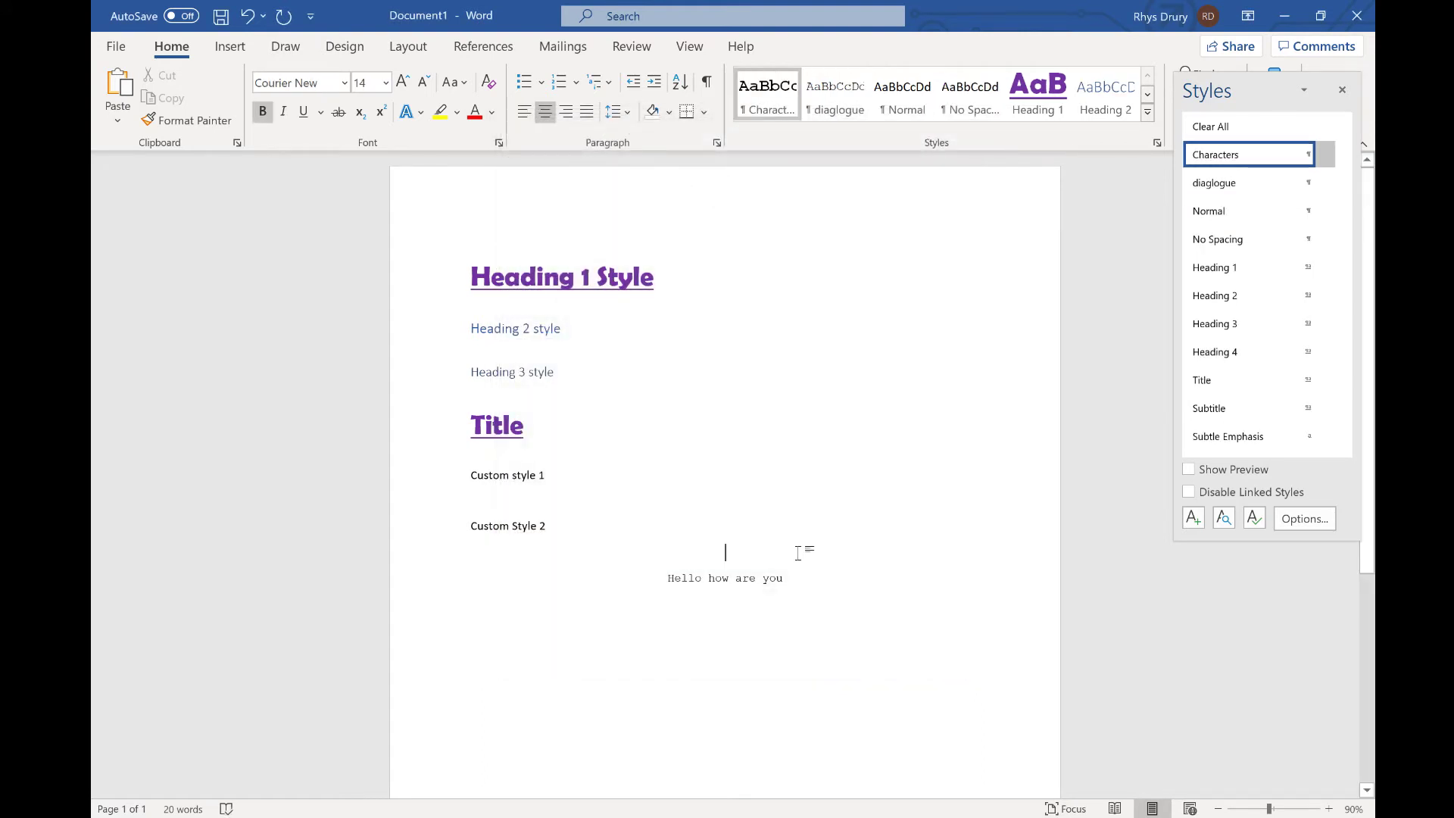
Type the speaker name, add 'Student 1 I am fine thank you', and style Student 1 as Characters
type("Mr Rhys")
left_click(784, 578)
key("Return")
type("Student 1 ")
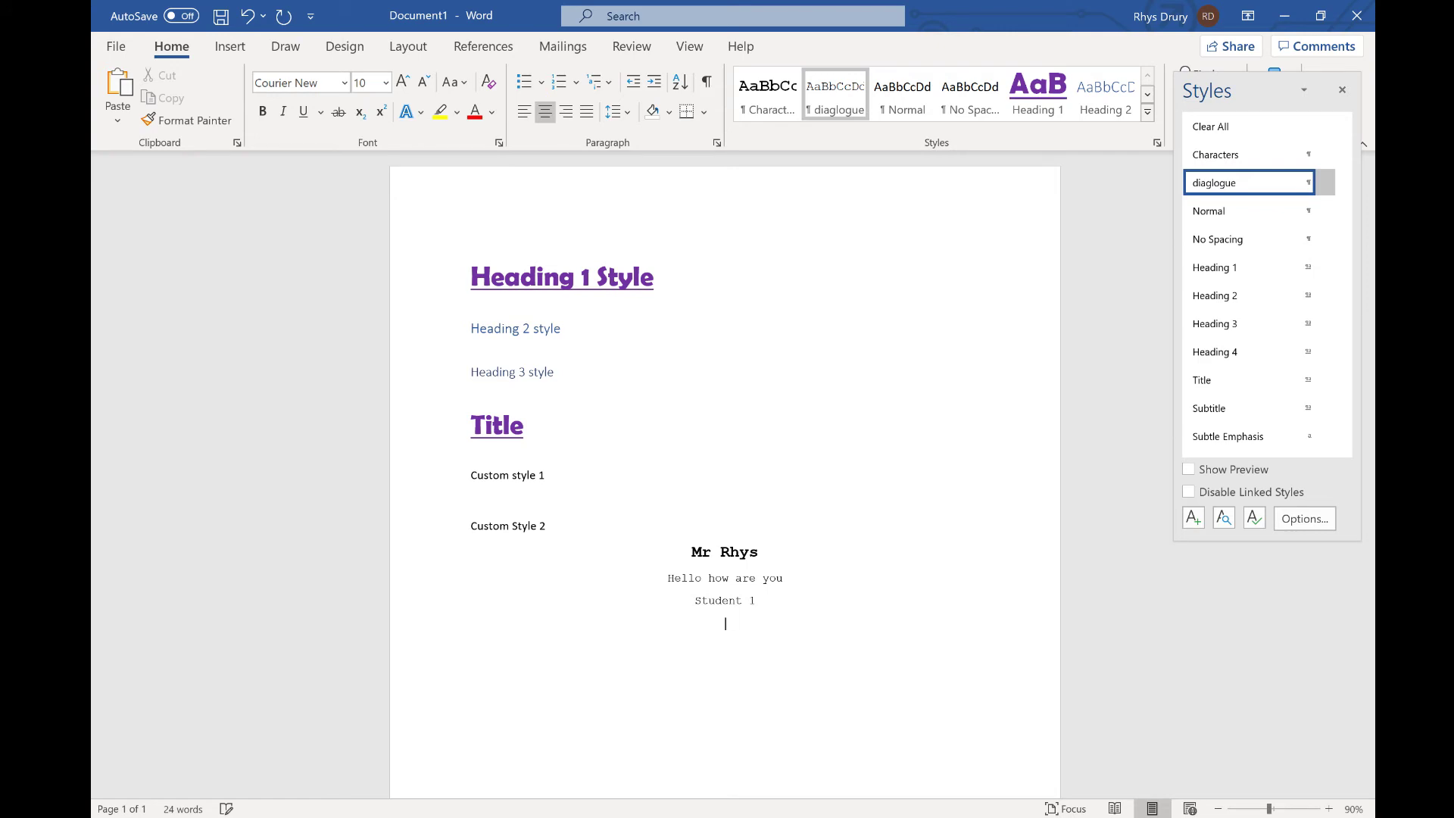
type("I am fine thank you")
left_click_drag(695, 601, 756, 600)
left_click(760, 92)
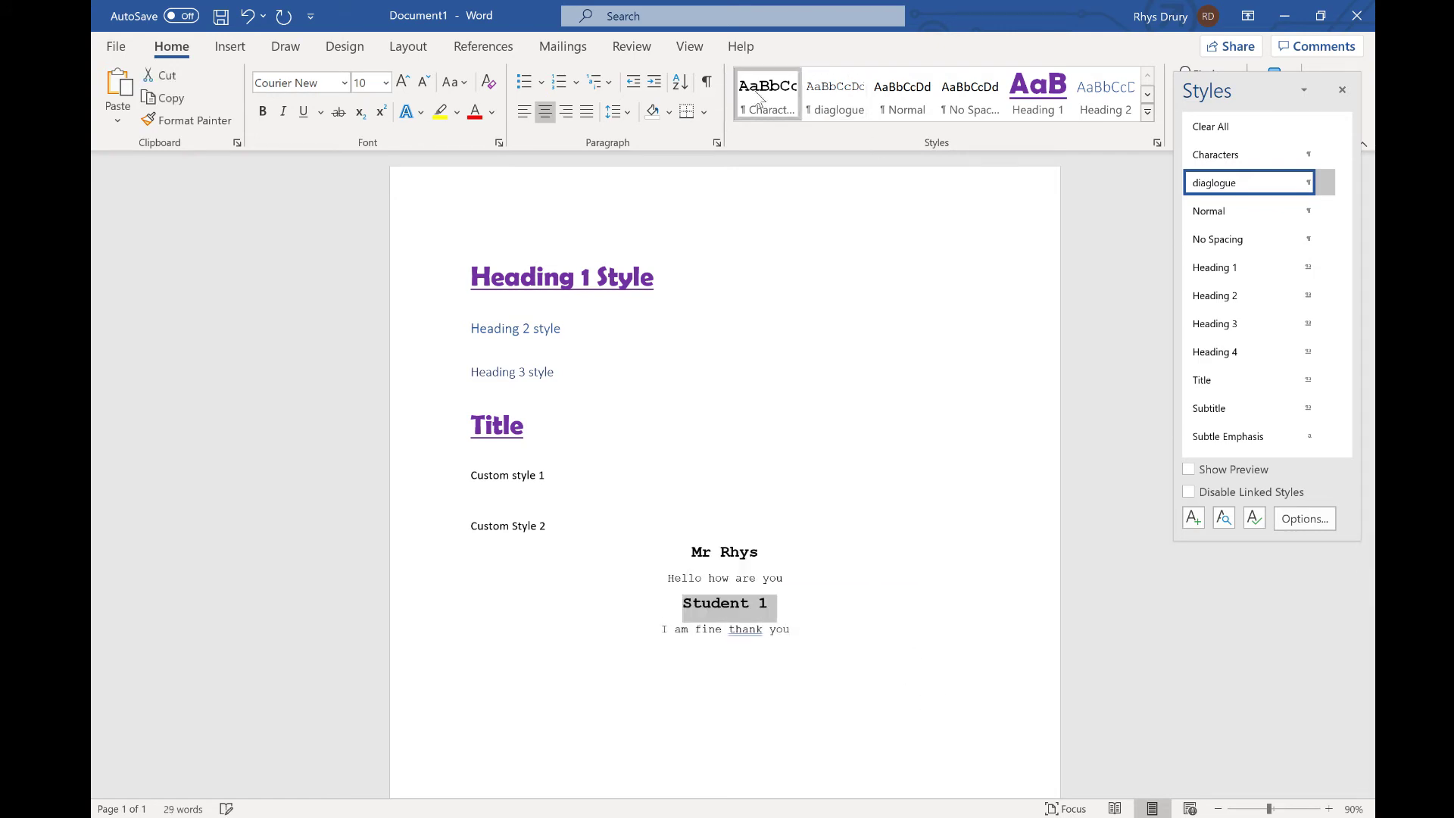
left_click(841, 652)
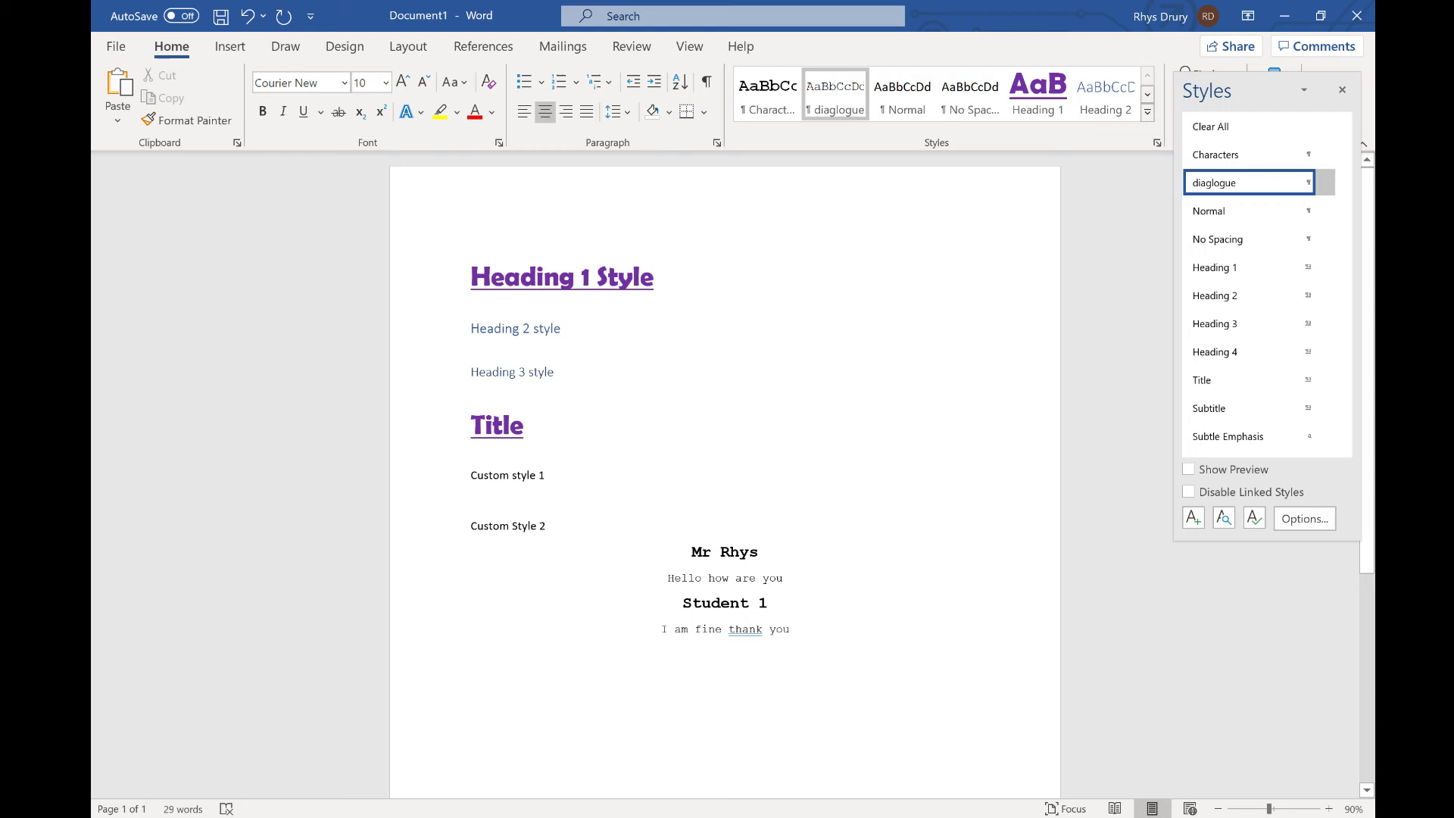
Set up a 'Custom Heading 1' style based on no style, in 72 pt gold Algerian
left_click(1192, 520)
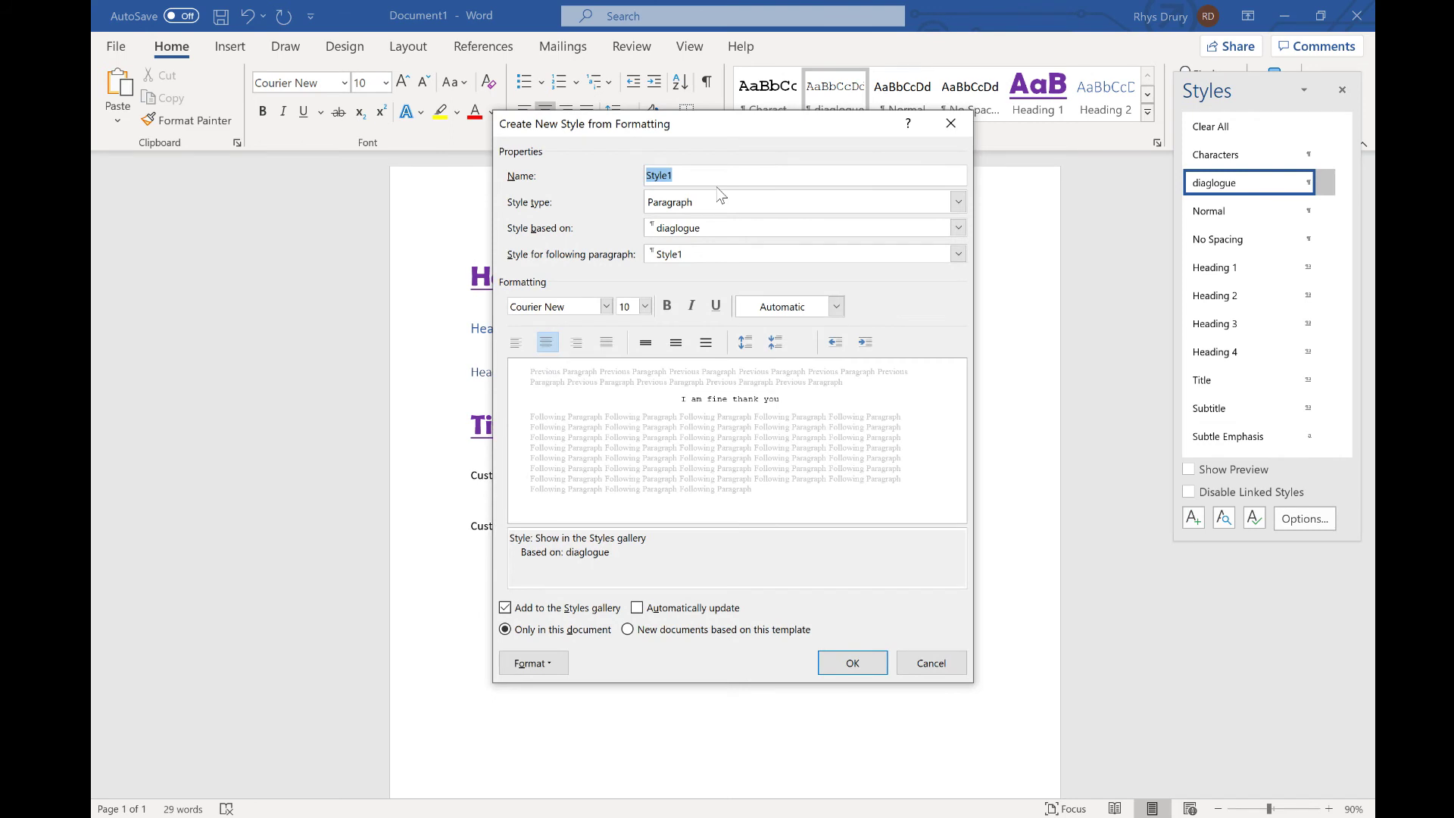
type("Custom Headng")
key("BackSpace")
key("BackSpace")
type("ing 1")
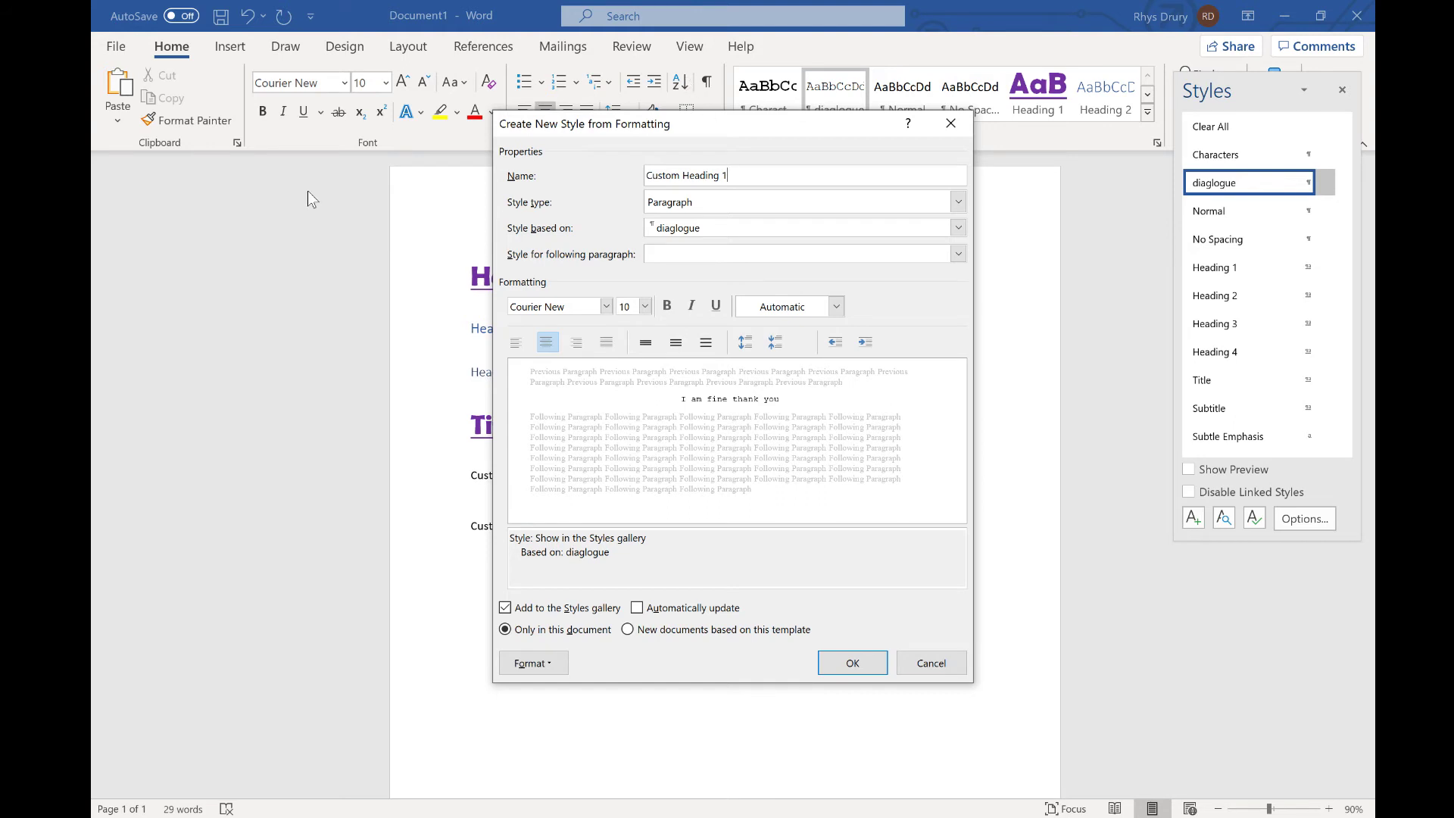
left_click(960, 228)
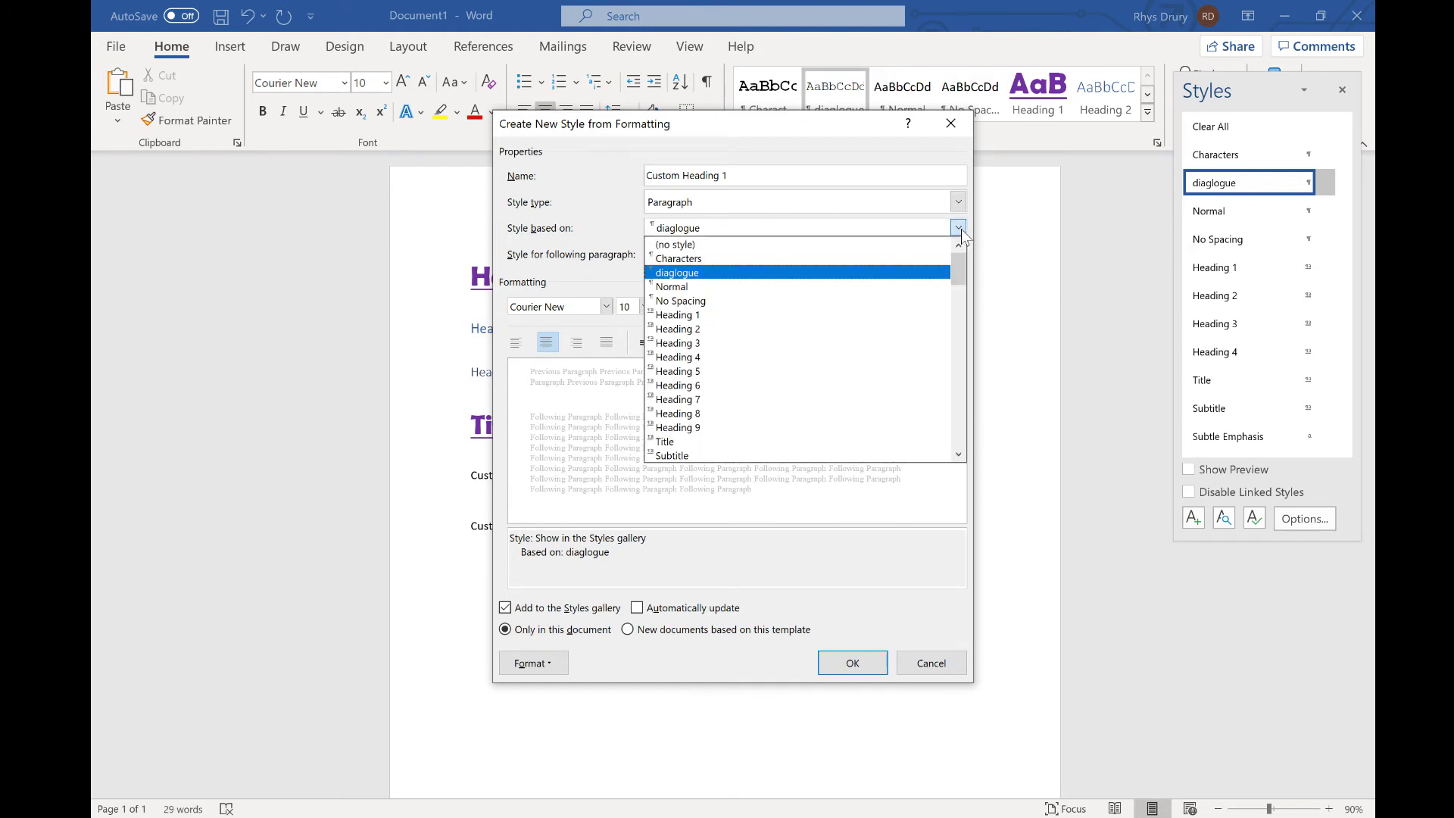
left_click(821, 244)
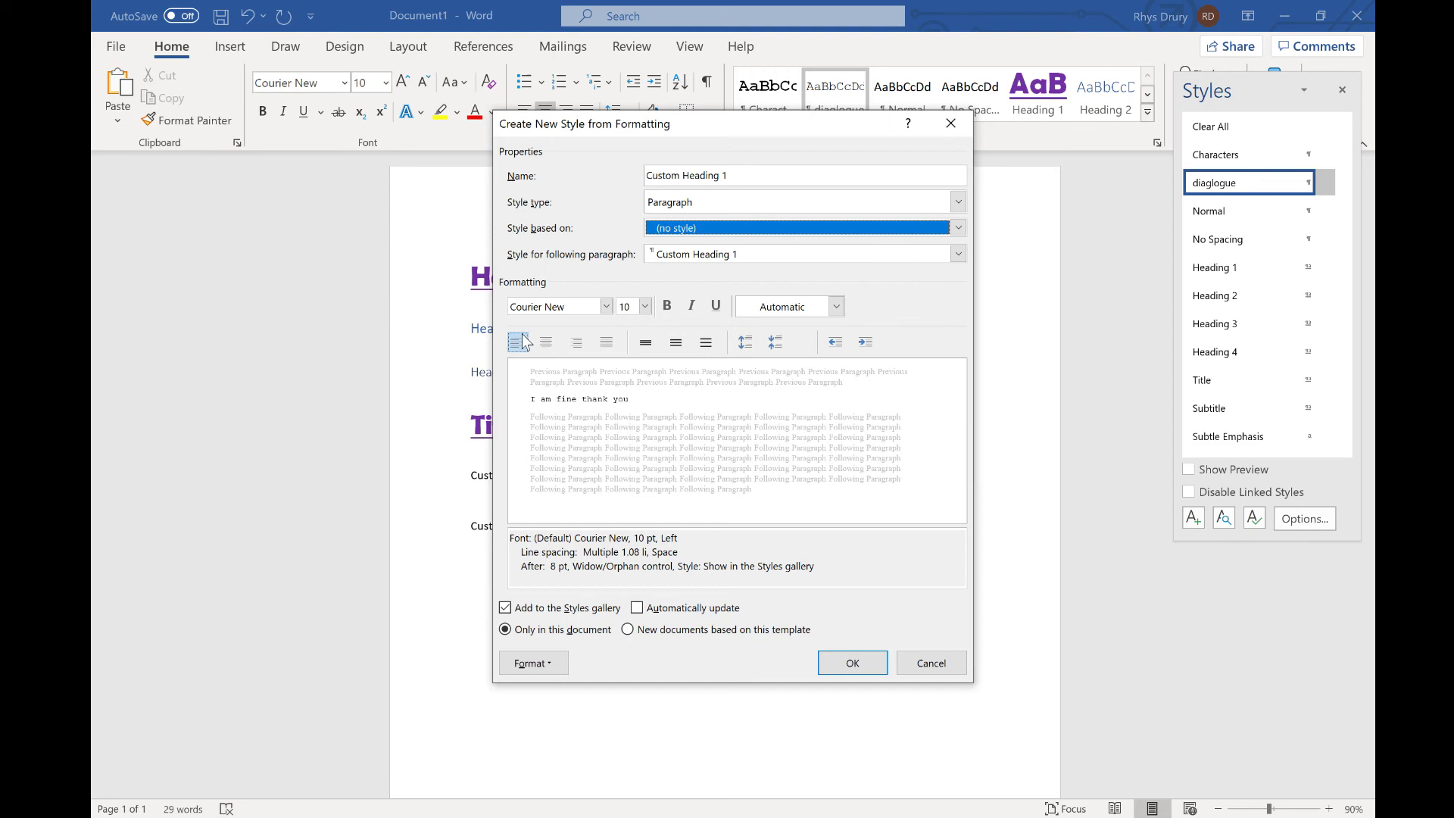
left_click(606, 306)
left_click(424, 512)
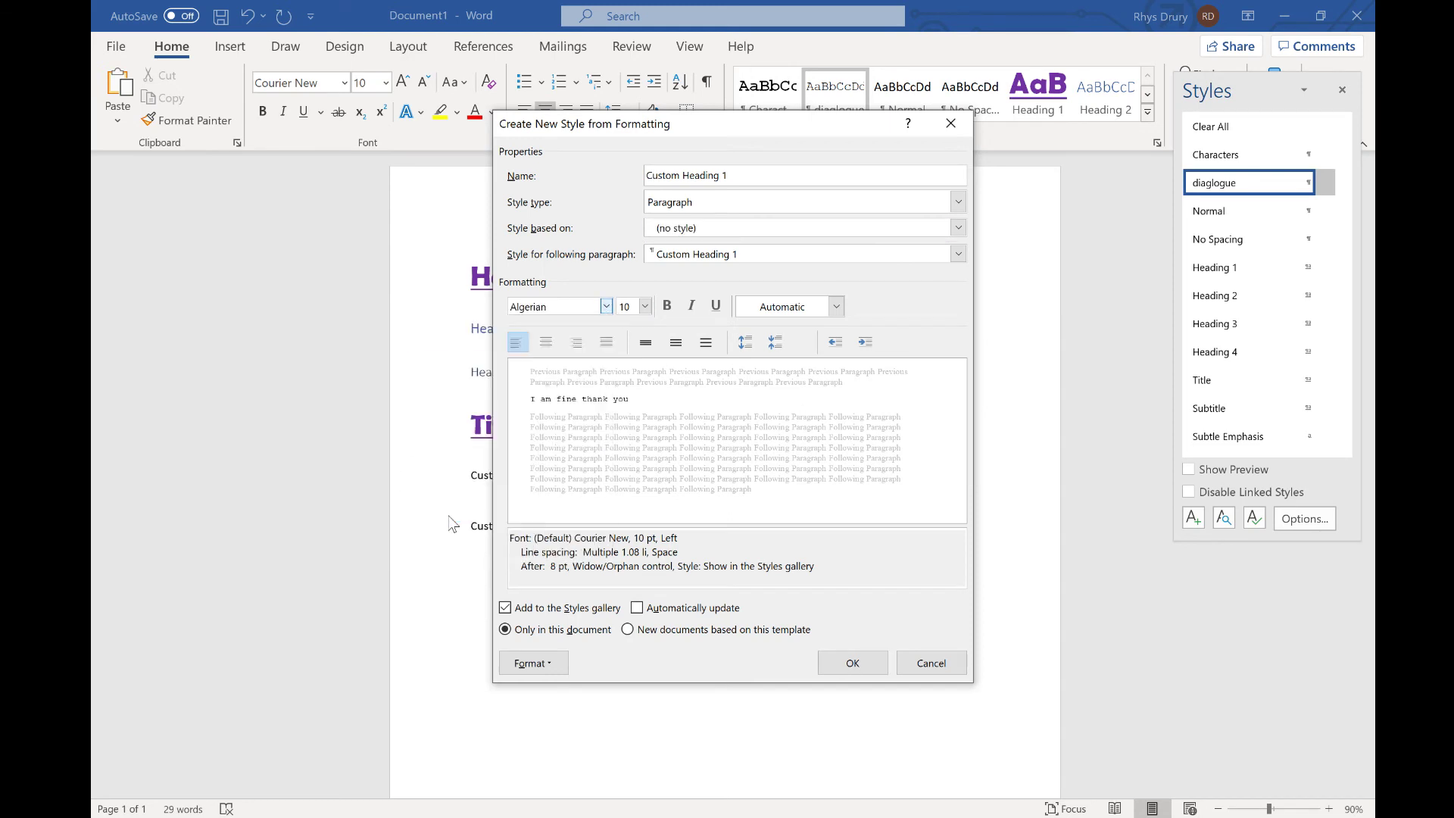
left_click(644, 306)
scroll(629, 484, "down", 2)
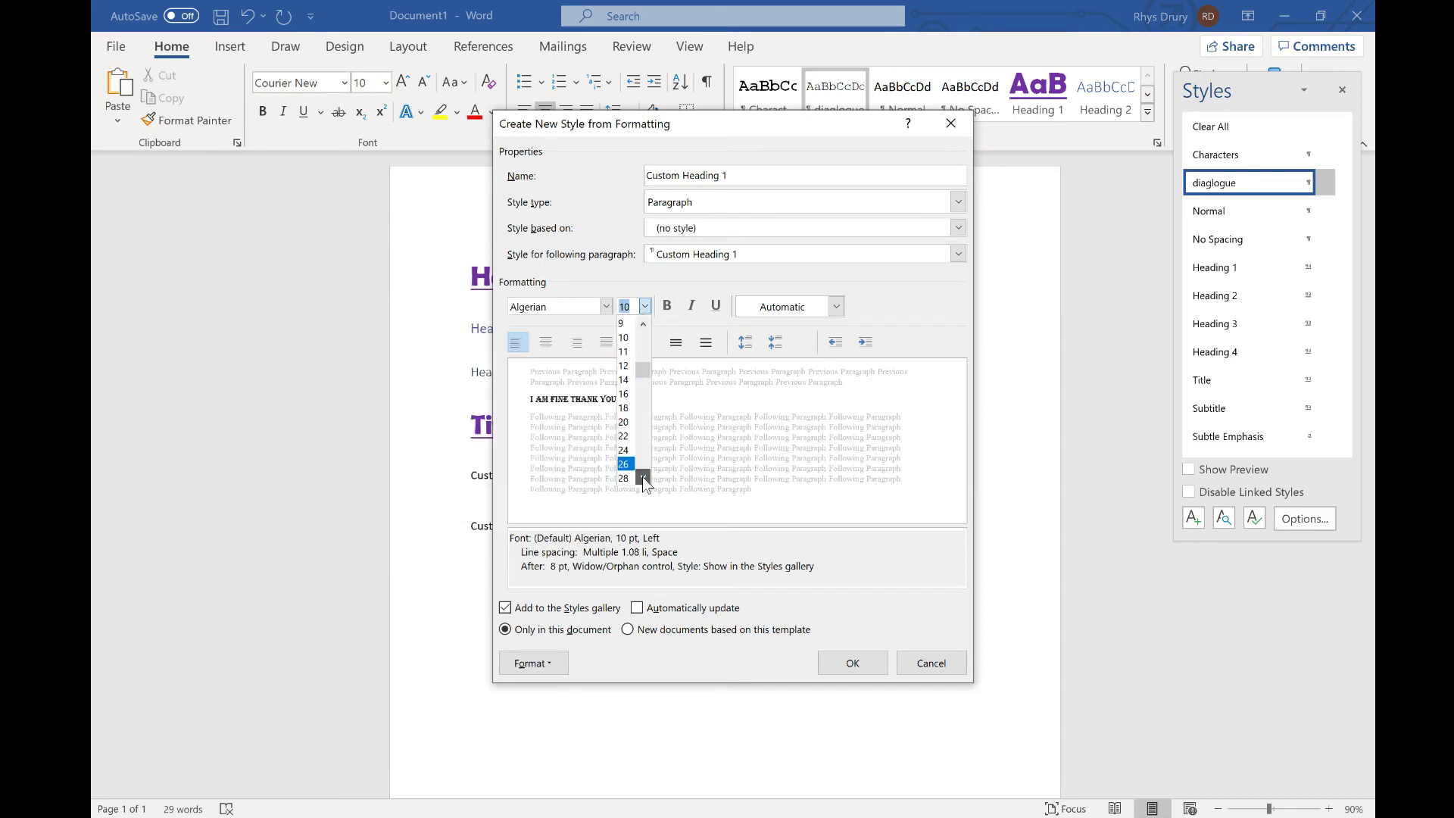
left_click(624, 478)
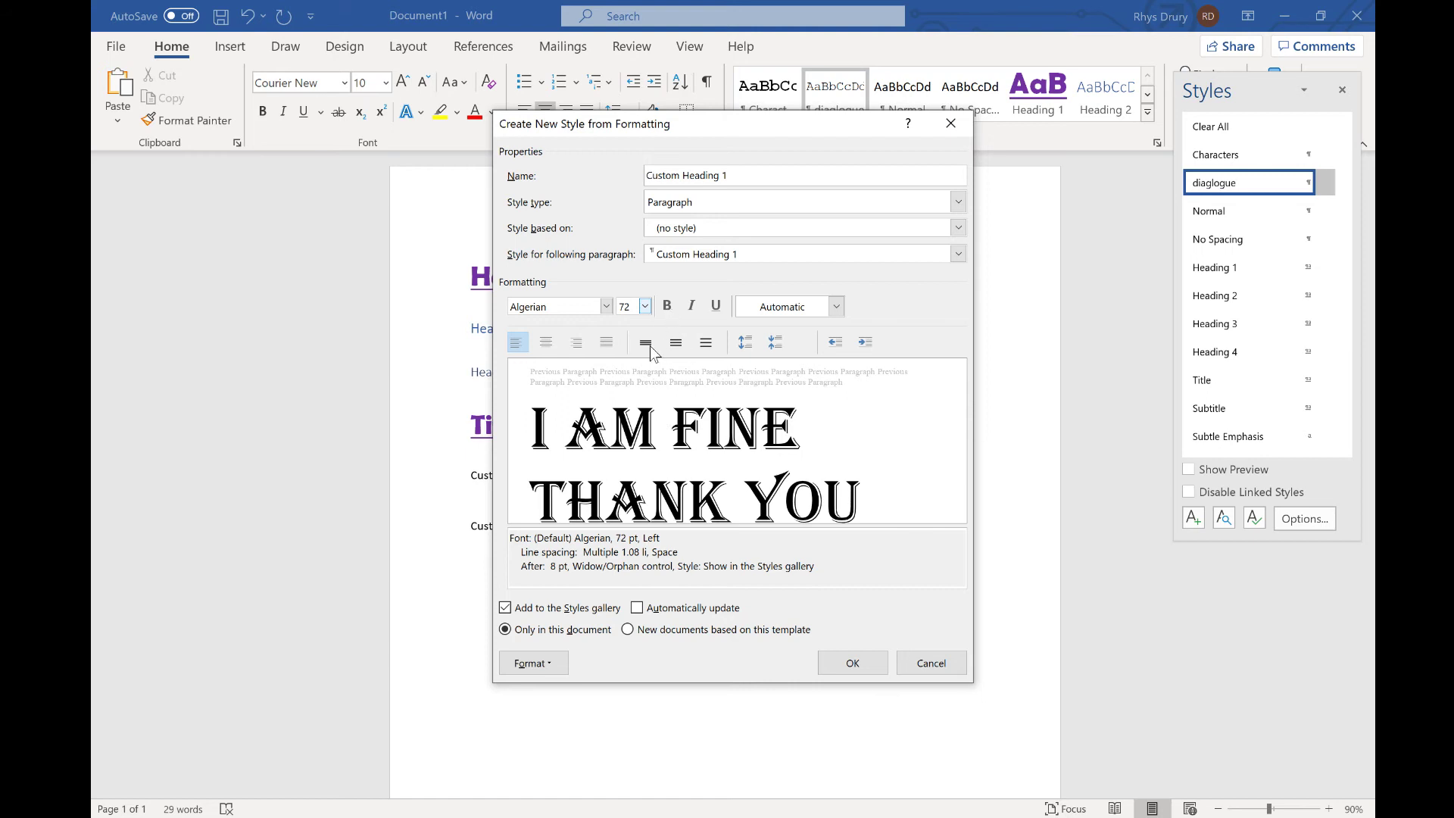
left_click(836, 306)
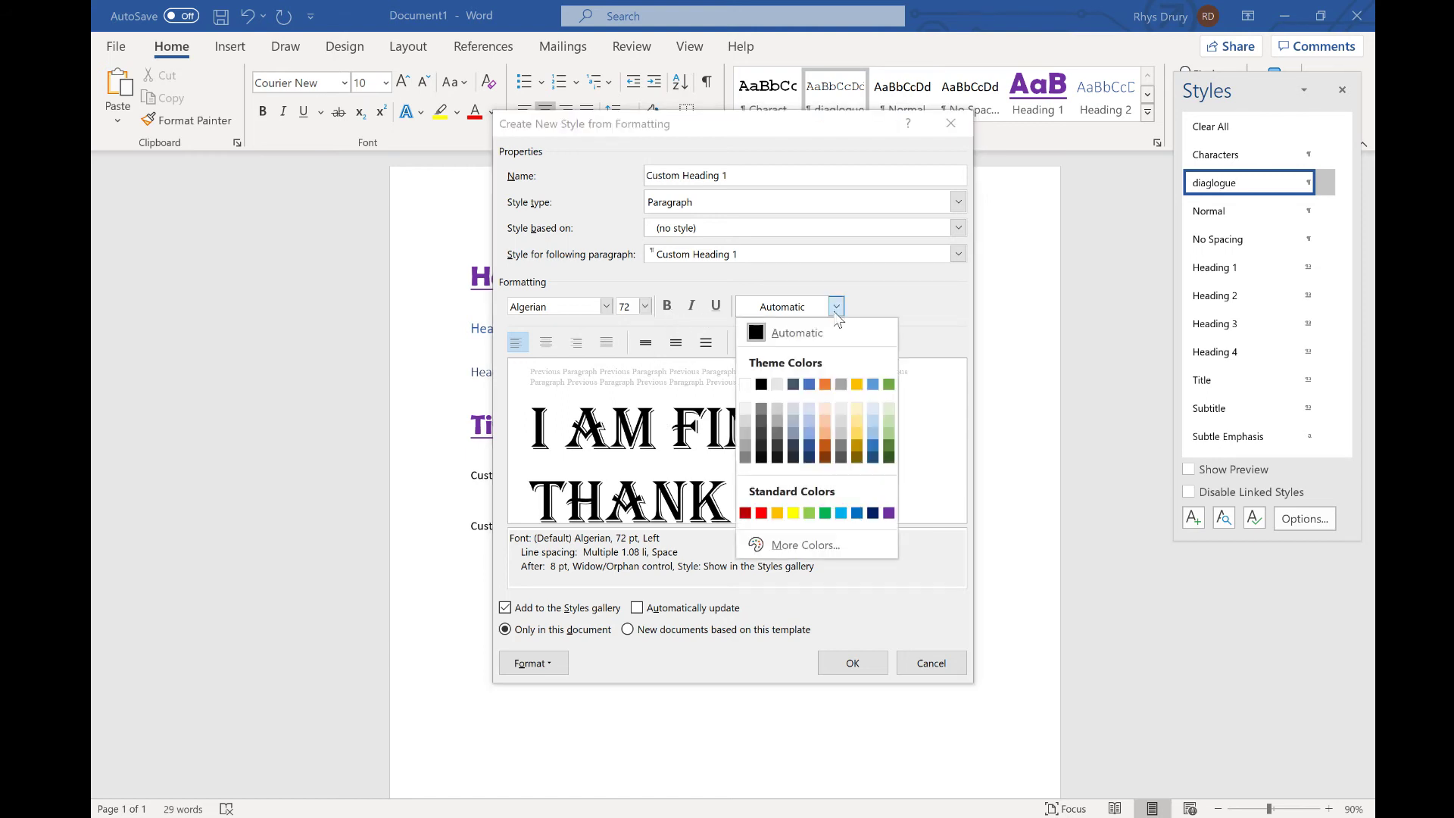
left_click(857, 384)
Save the Custom Heading 1 style and return the reply line to diaglogue style
left_click(852, 664)
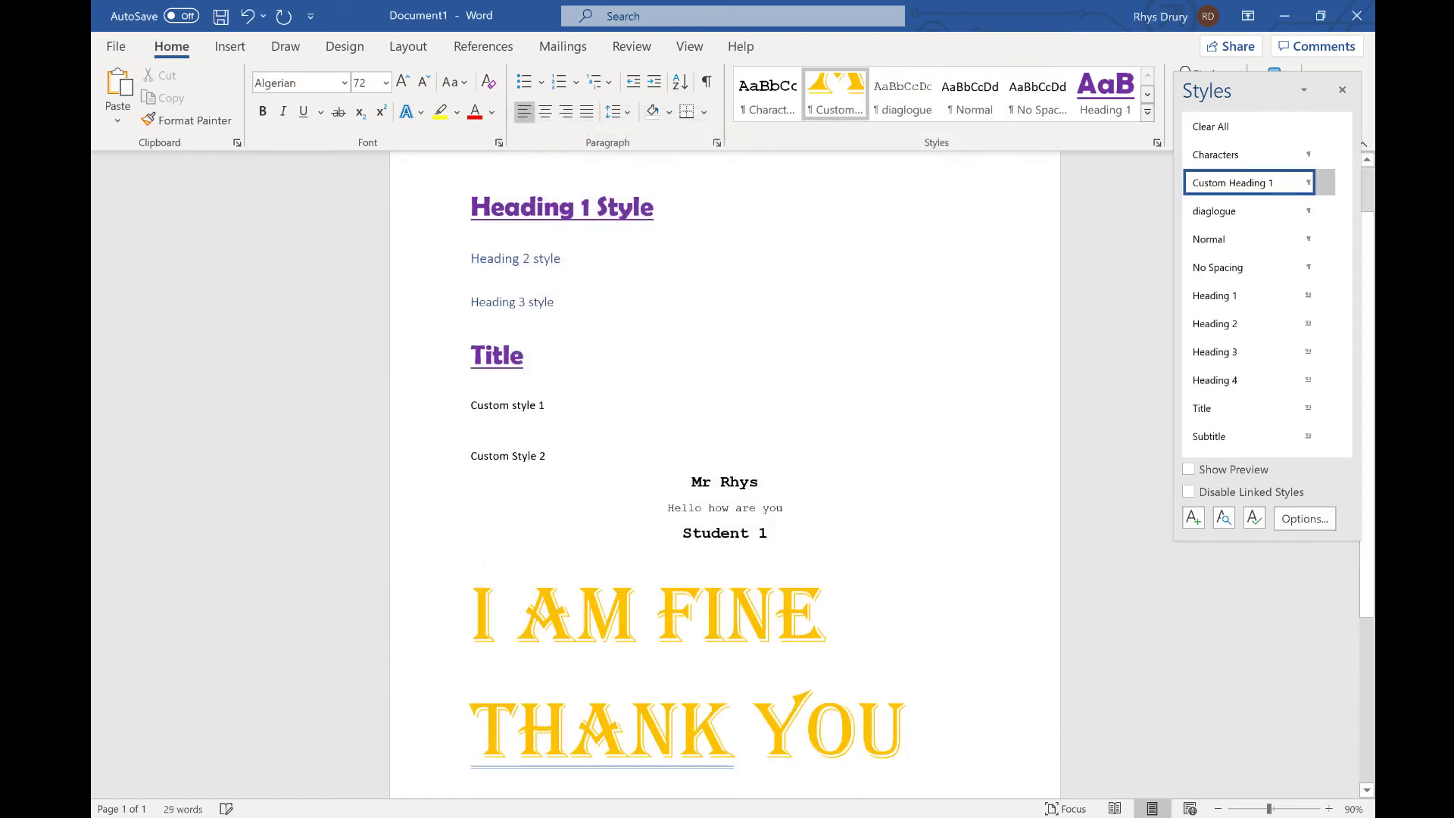
left_click_drag(909, 727, 470, 598)
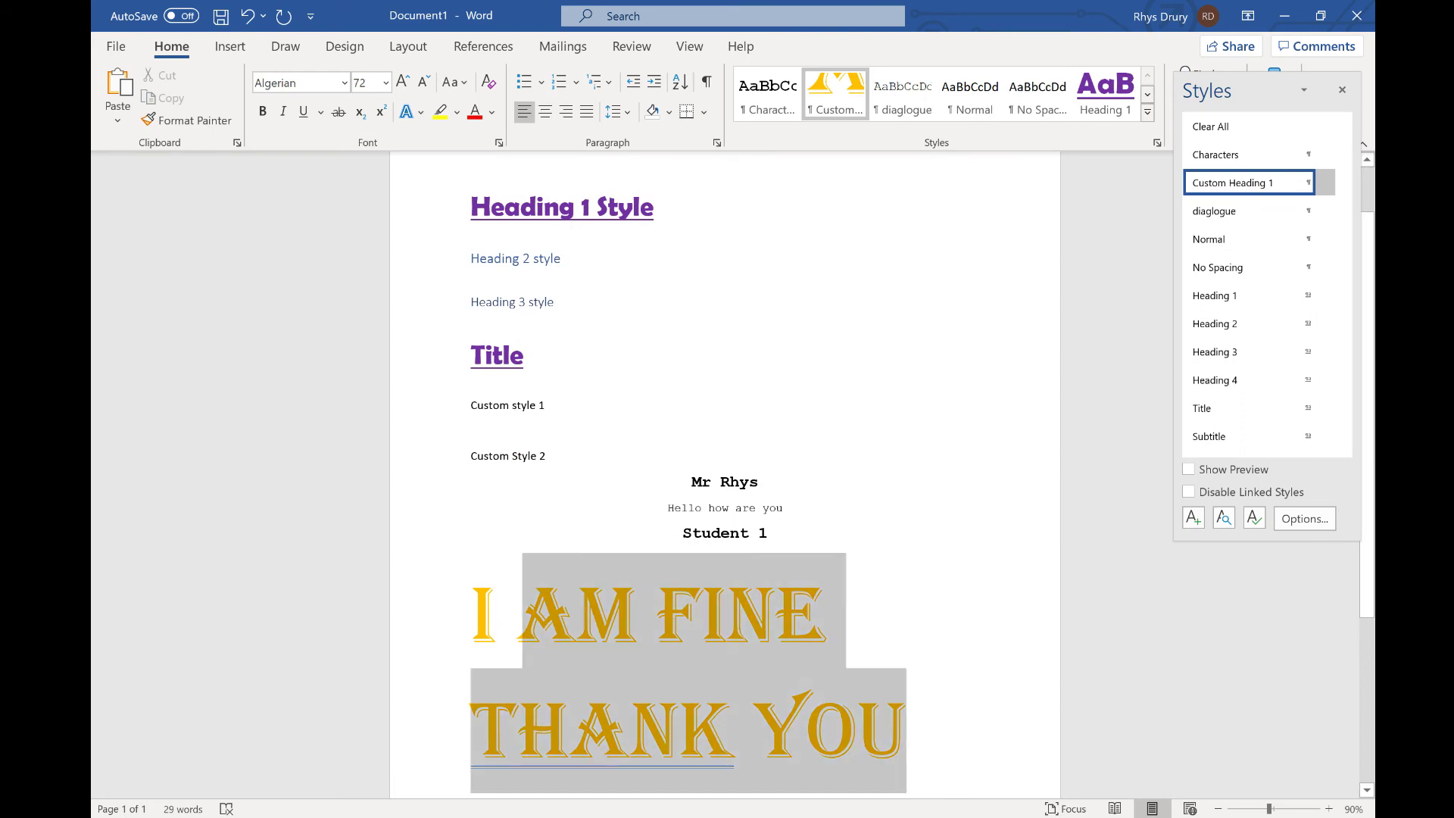
left_click(910, 108)
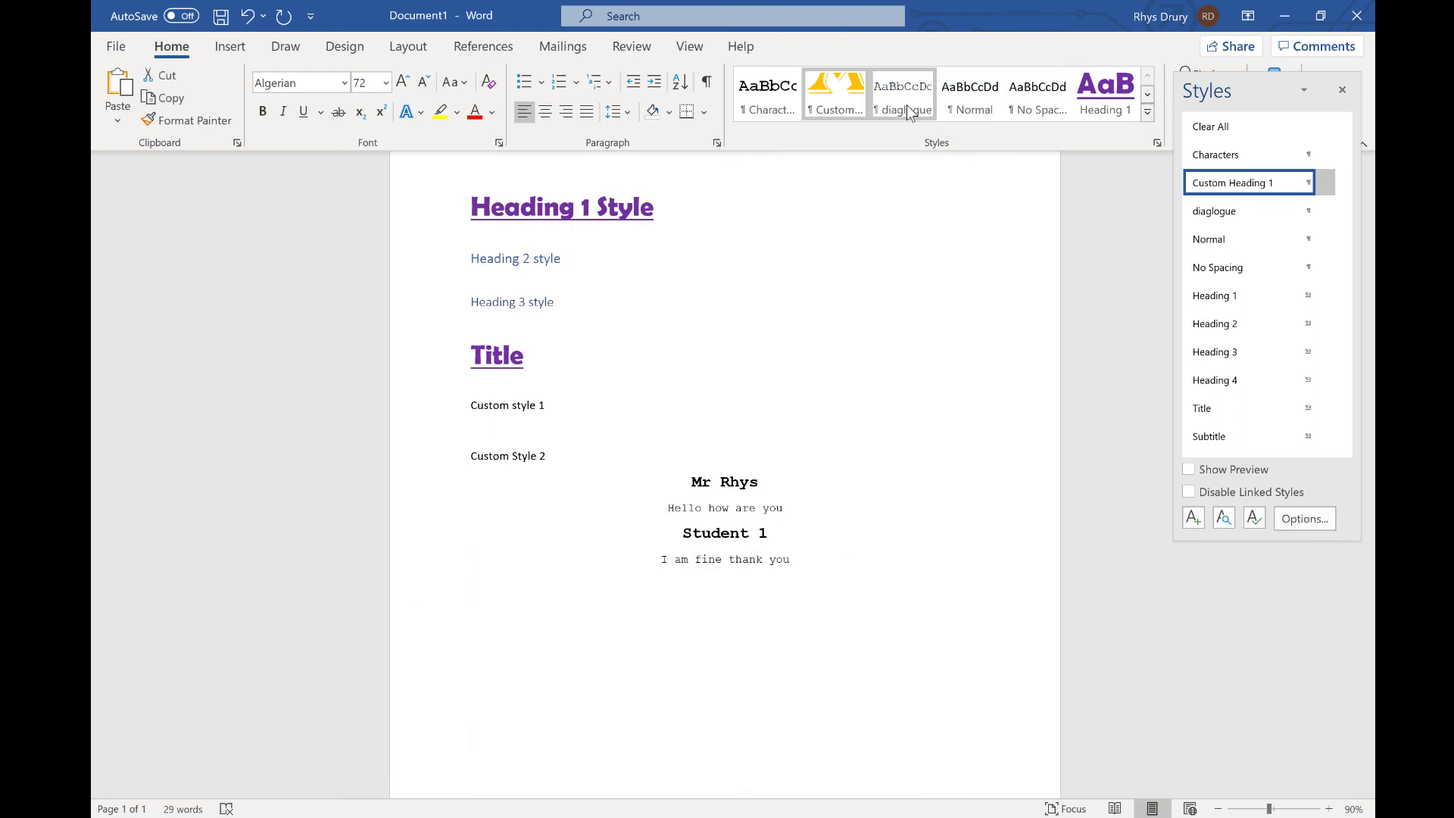
Apply Custom Heading 1 to the 'Custom style 1' line
left_click_drag(471, 406, 545, 405)
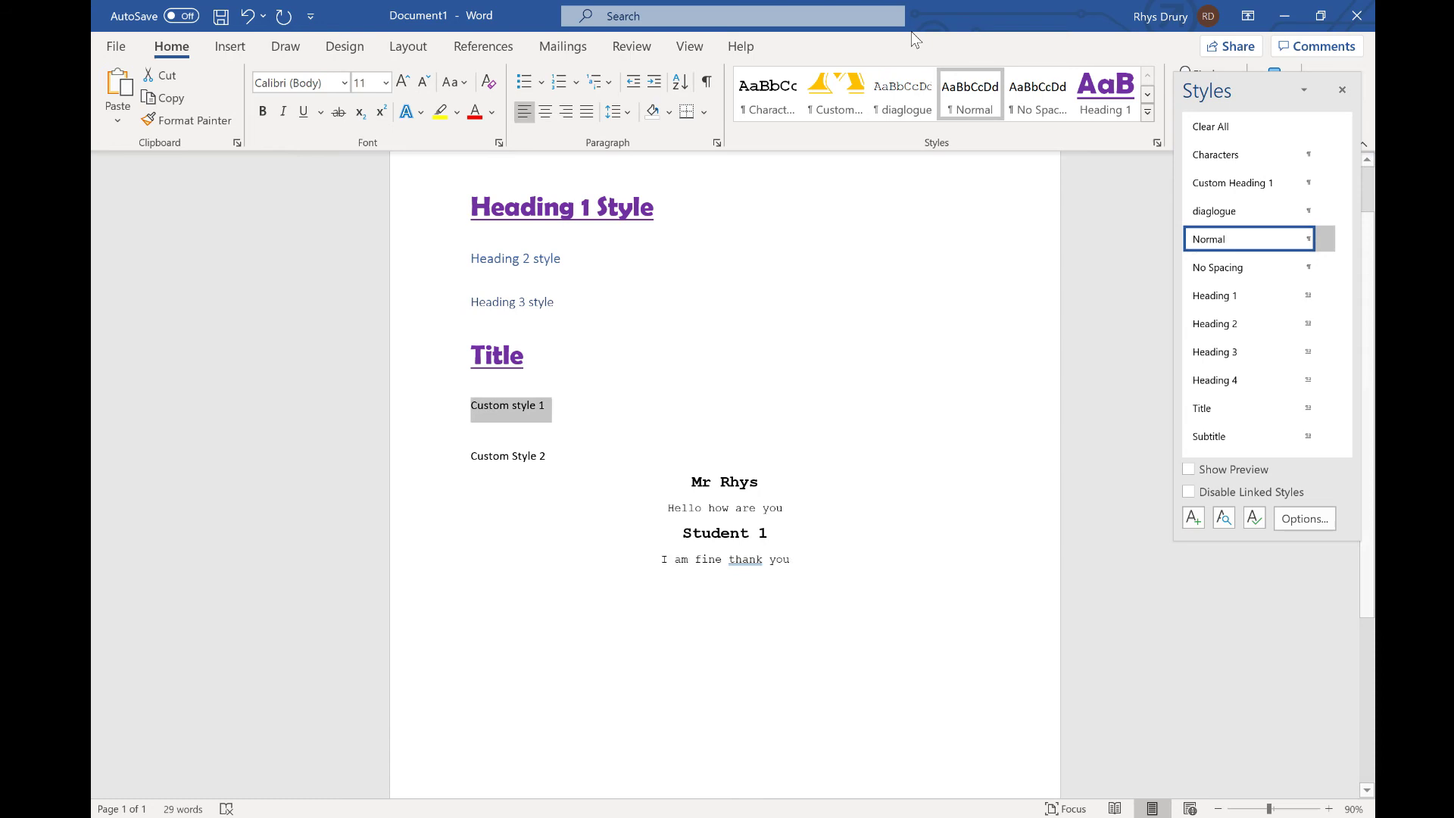
left_click(835, 94)
left_click(929, 380)
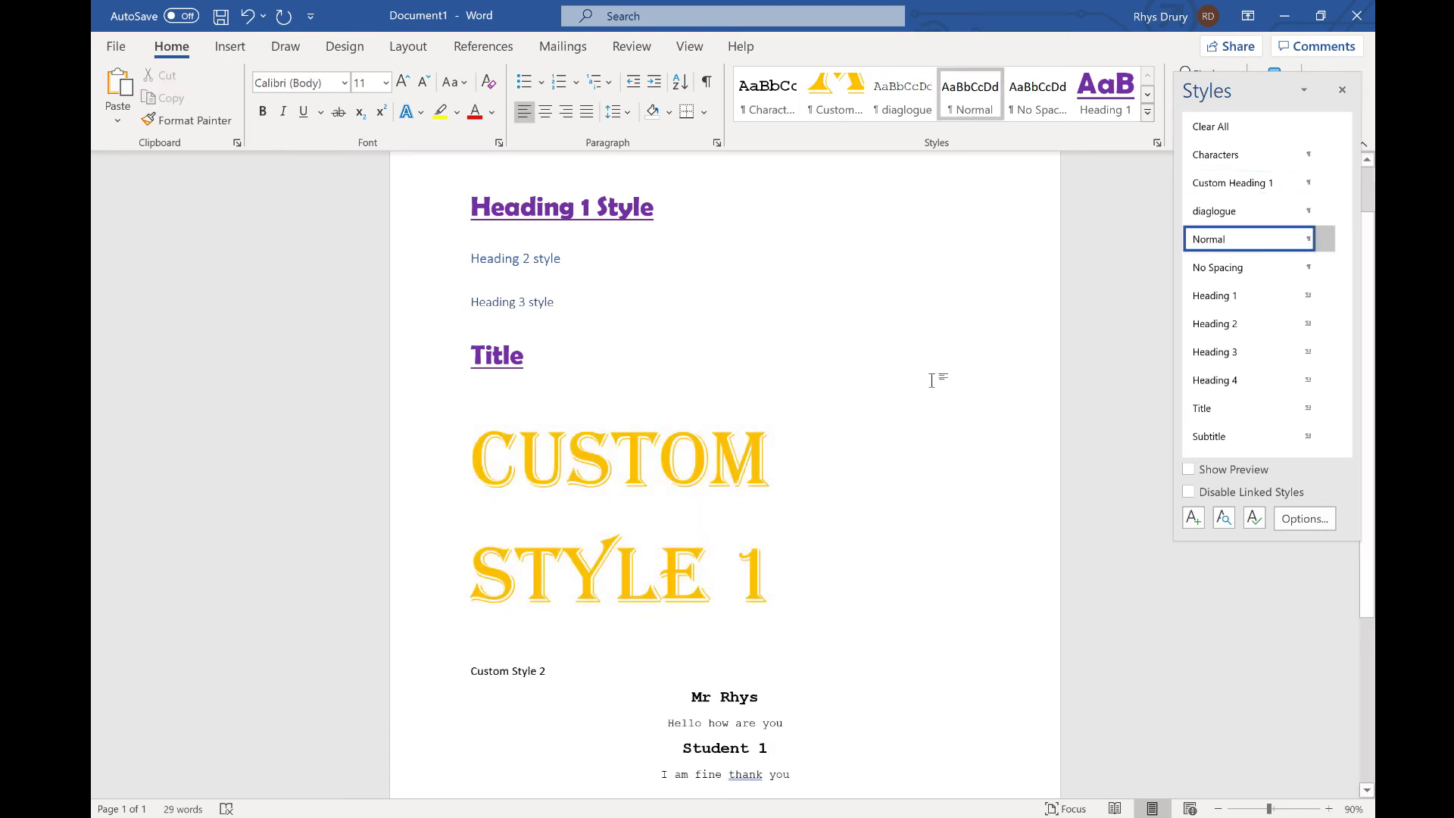
scroll(866, 447, "up", 1)
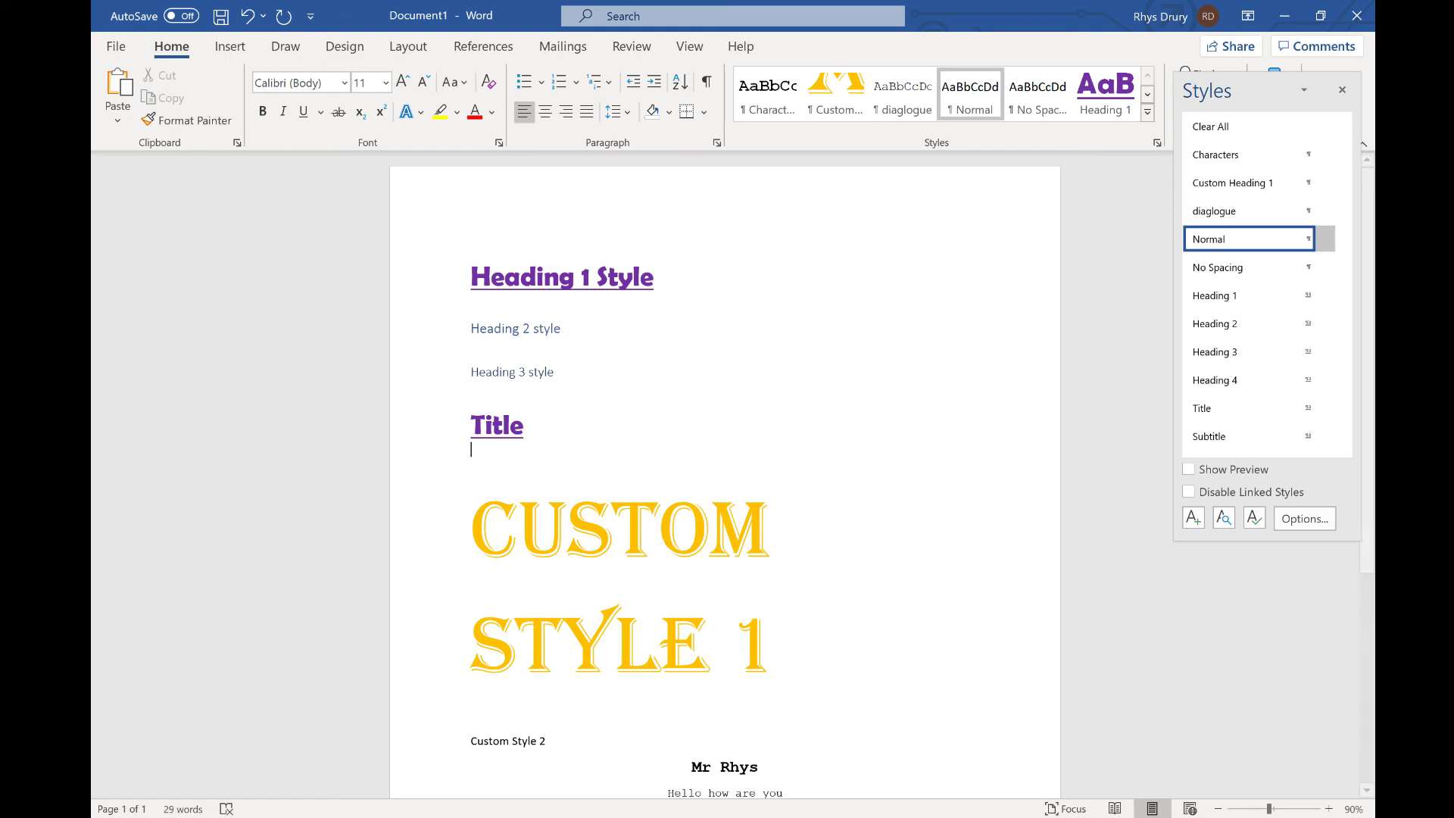
scroll(458, 416, "down", 5)
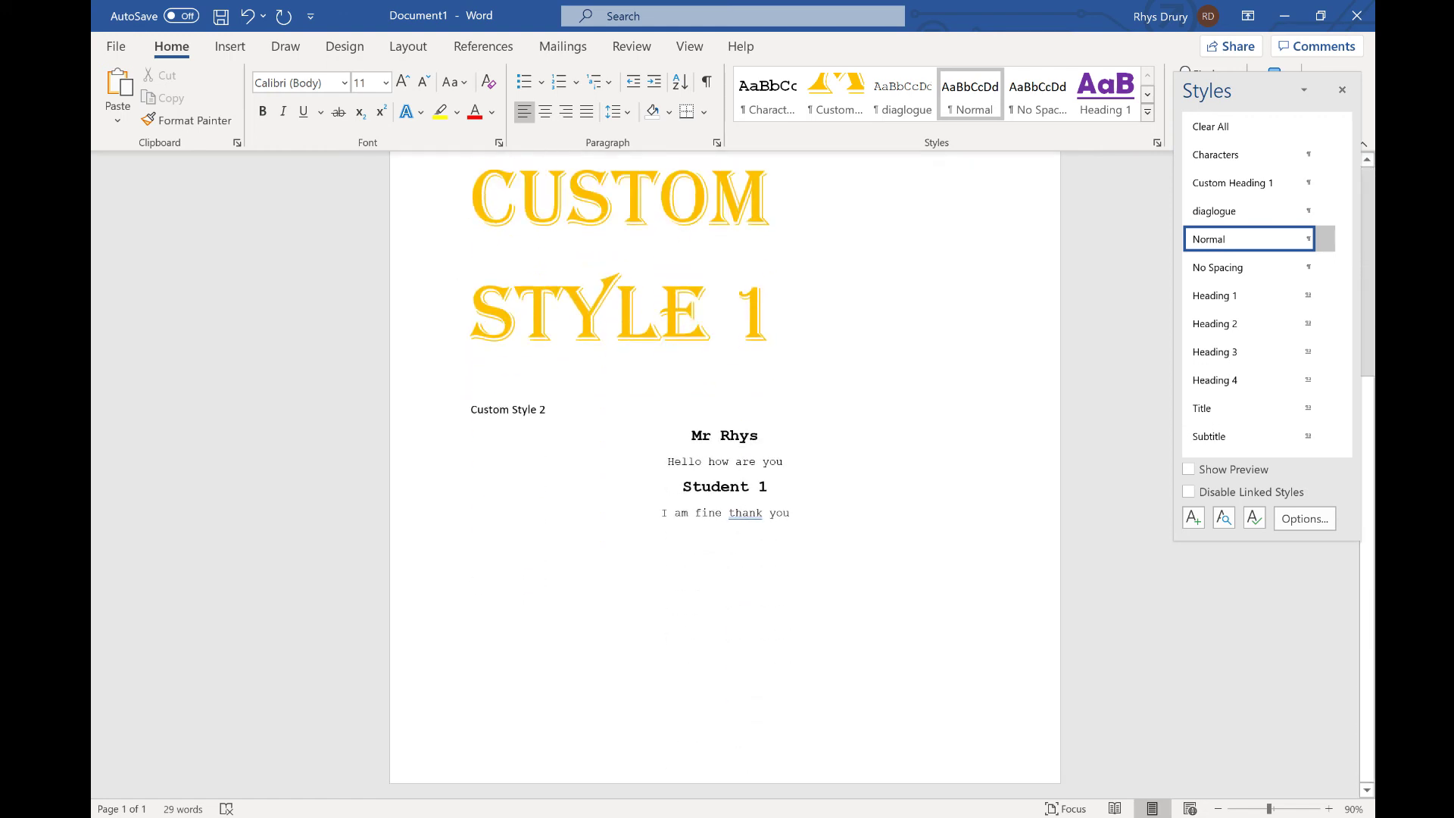
left_click_drag(785, 462, 709, 461)
left_click(864, 614)
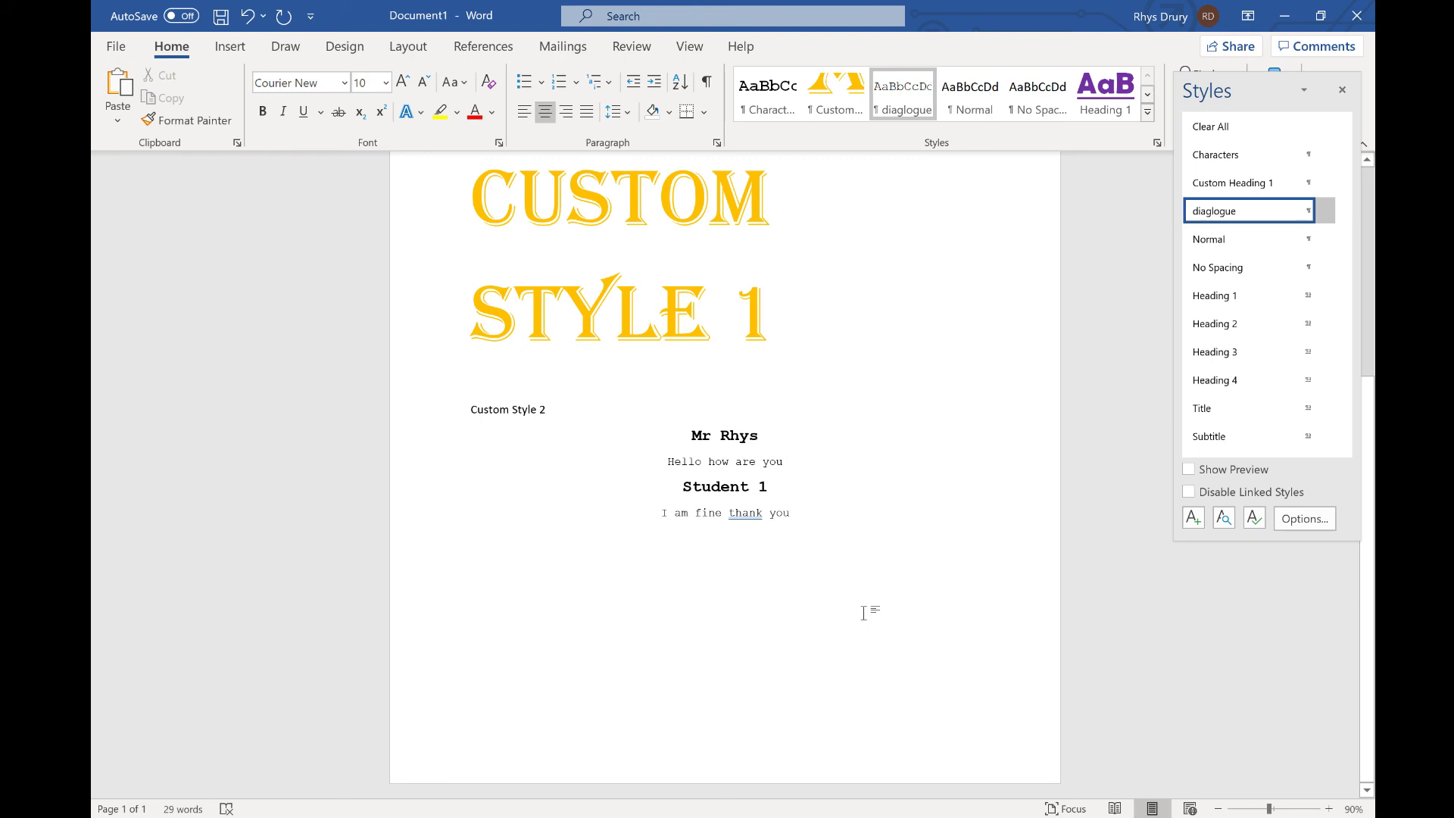